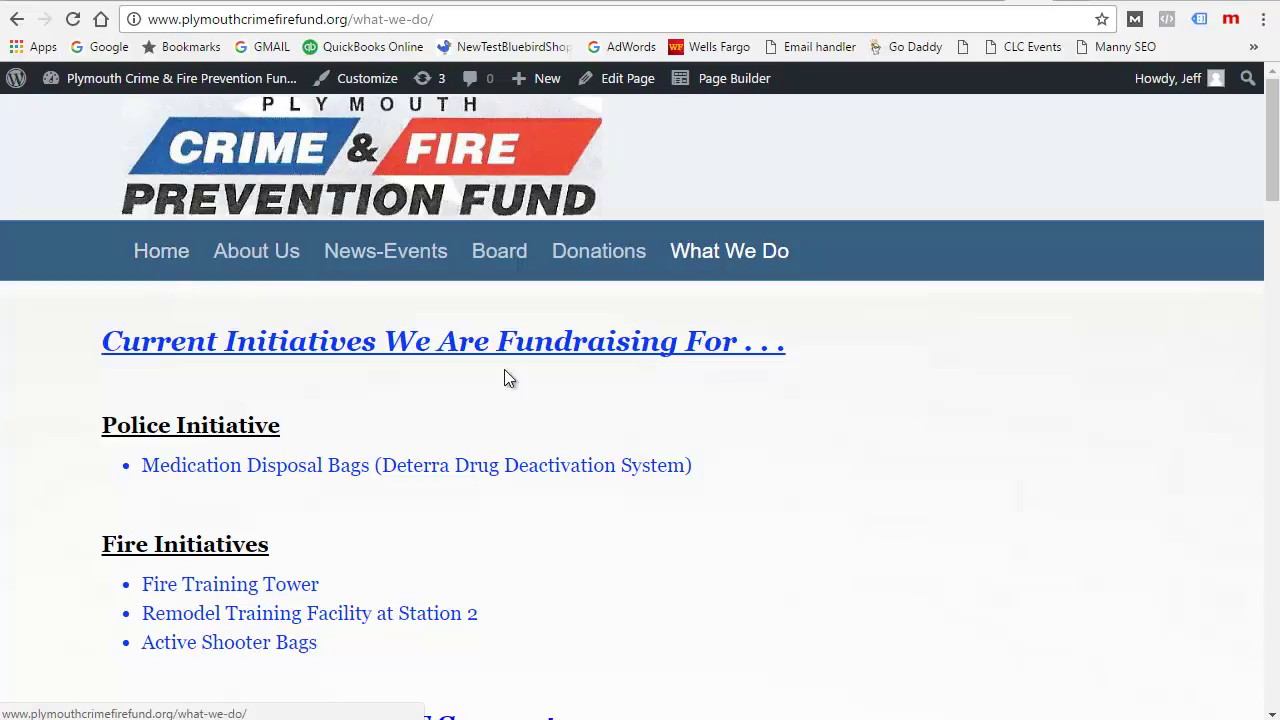
Step: Launch Beaver Builder on the What We Do page from the admin bar's Page Builder link
{"action": "left_click", "coordinate": [751, 90]}
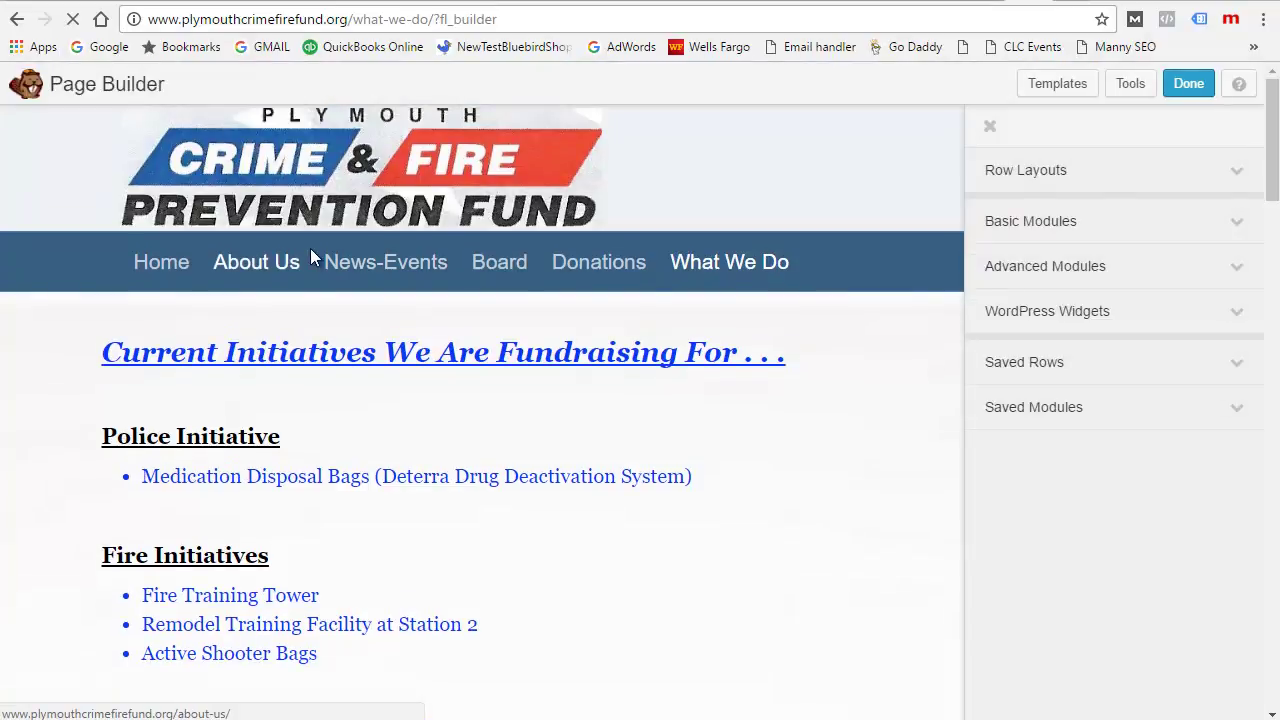
Step: Hide the modules panel and open the initiatives text module's settings
{"action": "left_click", "coordinate": [991, 129]}
{"action": "mouse_move", "coordinate": [234, 429]}
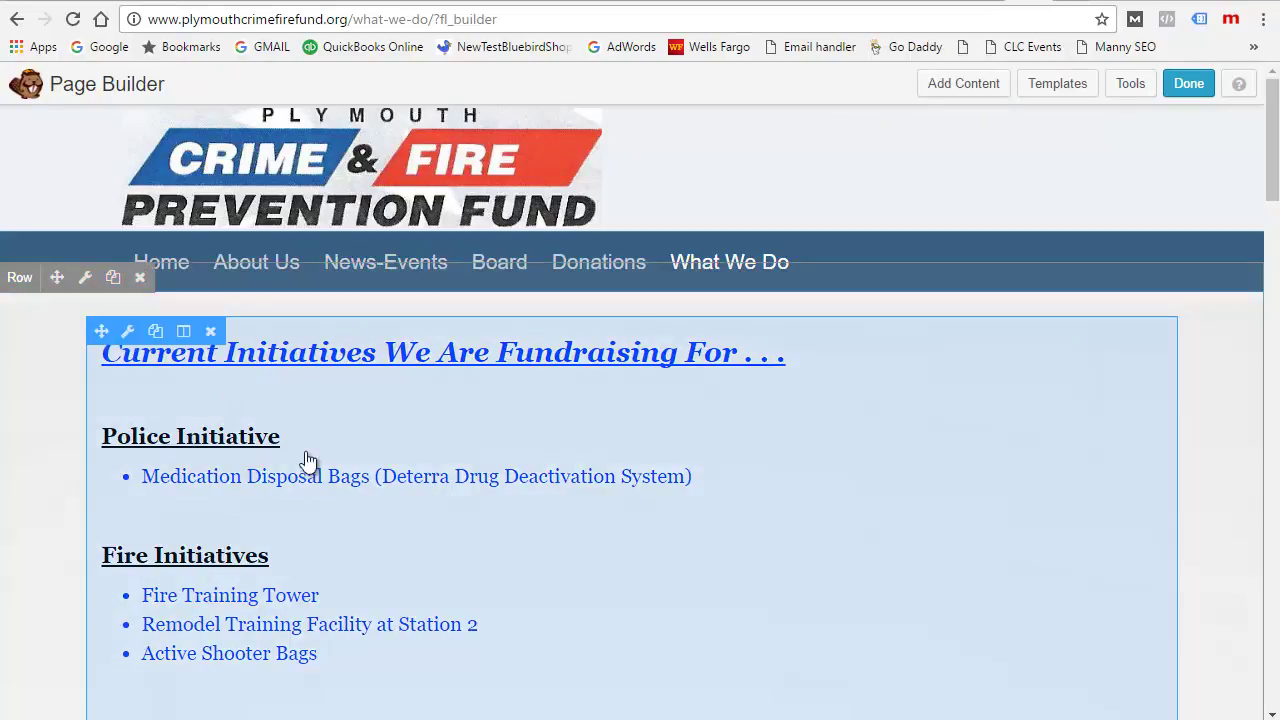
{"action": "left_click", "coordinate": [312, 485]}
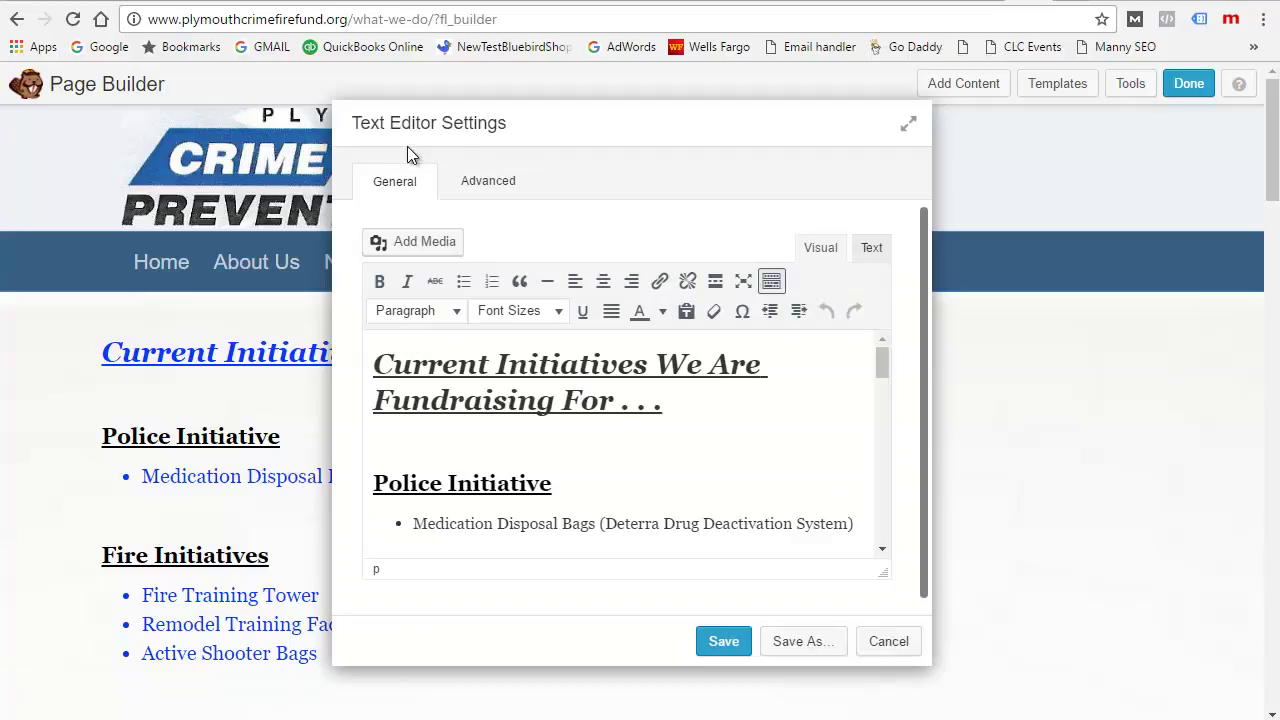
Step: Review the initiatives text and move the Text Editor Settings dialog aside
{"action": "scroll", "coordinate": [551, 463], "scroll_direction": "down", "scroll_amount": 1}
{"action": "scroll", "coordinate": [551, 463], "scroll_direction": "down", "scroll_amount": 6}
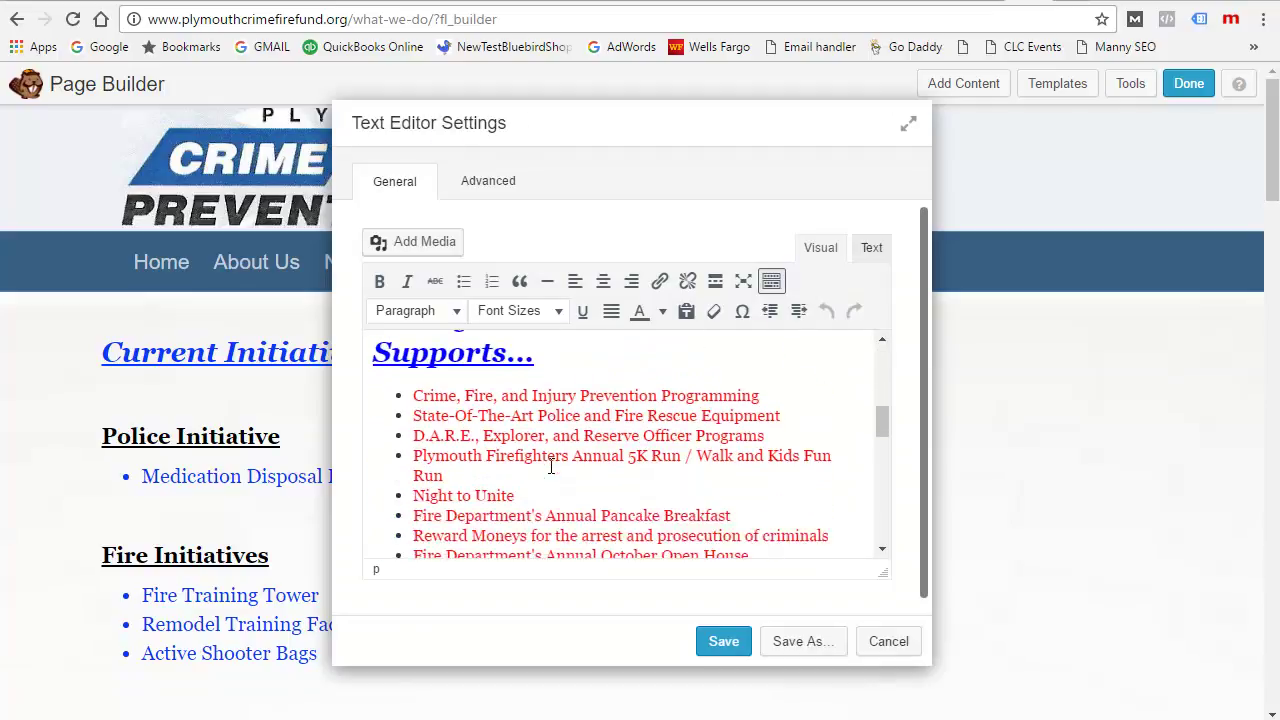
{"action": "scroll", "coordinate": [214, 528], "scroll_direction": "down", "scroll_amount": 6}
{"action": "scroll", "coordinate": [214, 528], "scroll_direction": "up", "scroll_amount": 6}
{"action": "scroll", "coordinate": [518, 447], "scroll_direction": "down", "scroll_amount": 1}
{"action": "scroll", "coordinate": [518, 447], "scroll_direction": "up", "scroll_amount": 4}
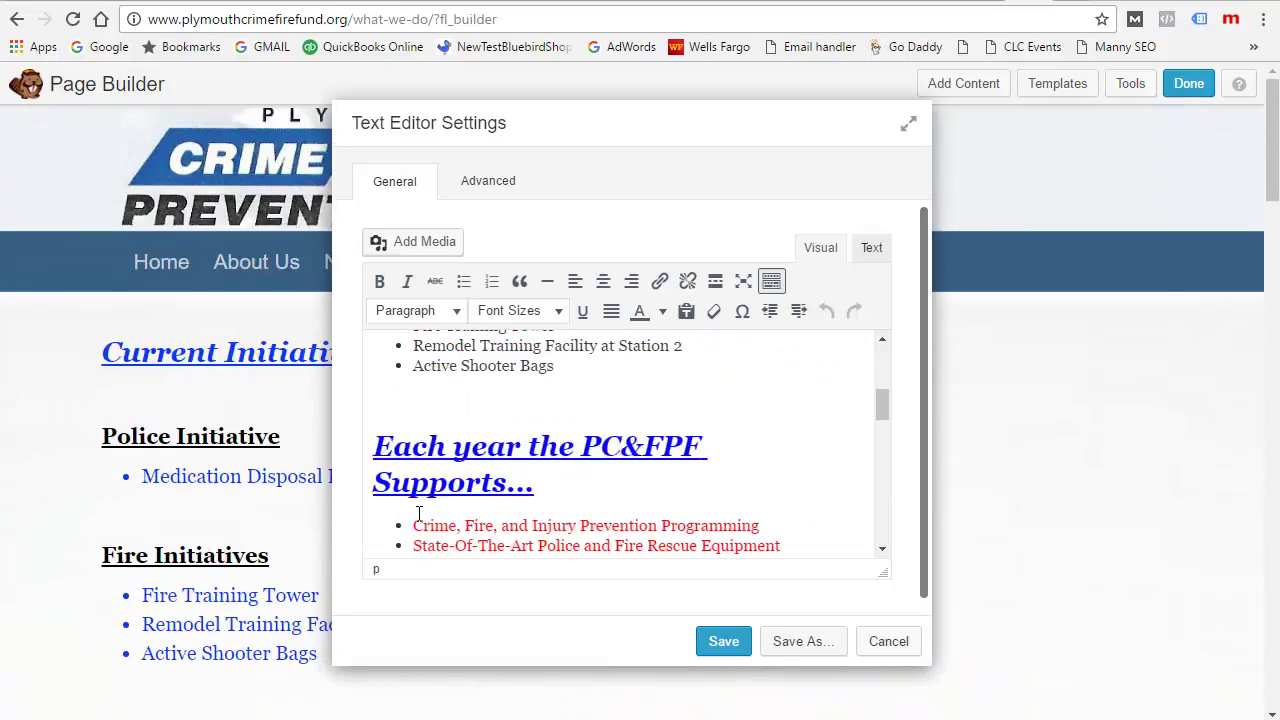
{"action": "scroll", "coordinate": [219, 490], "scroll_direction": "down", "scroll_amount": 6}
{"action": "scroll", "coordinate": [219, 492], "scroll_direction": "down", "scroll_amount": 10}
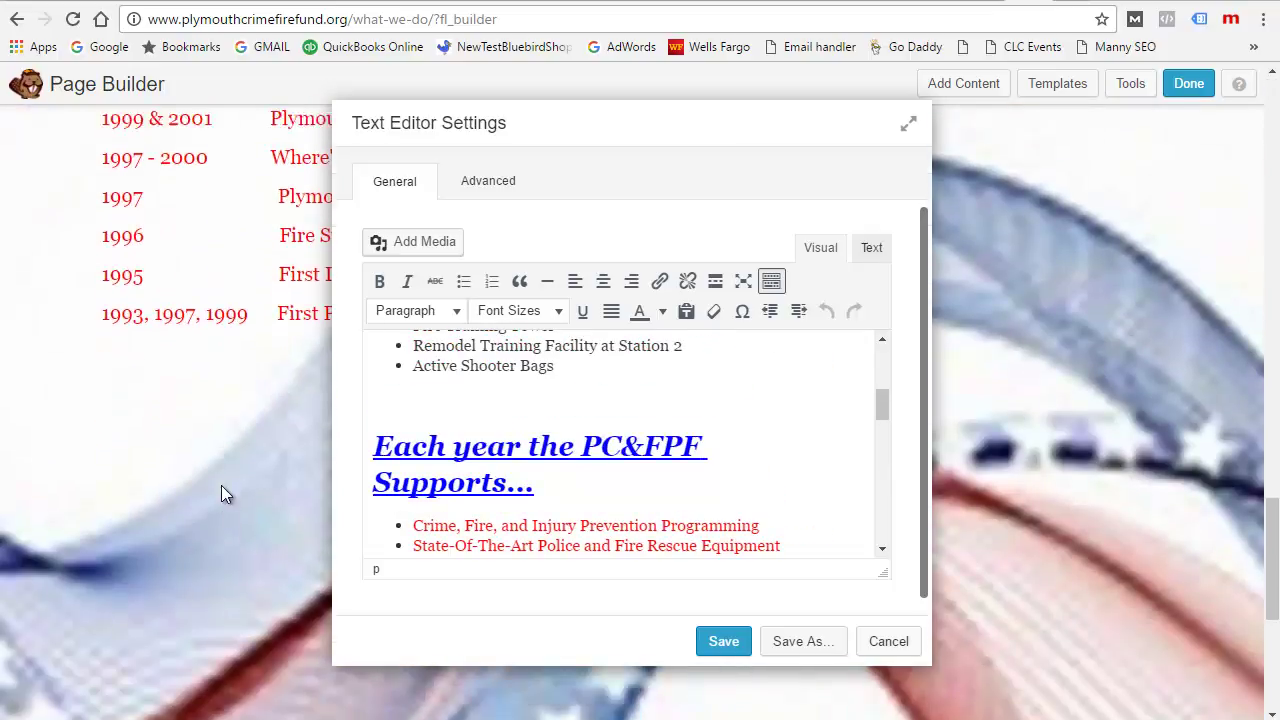
{"action": "scroll", "coordinate": [220, 487], "scroll_direction": "up", "scroll_amount": 8}
{"action": "scroll", "coordinate": [651, 506], "scroll_direction": "down", "scroll_amount": 3}
{"action": "scroll", "coordinate": [651, 506], "scroll_direction": "up", "scroll_amount": 5}
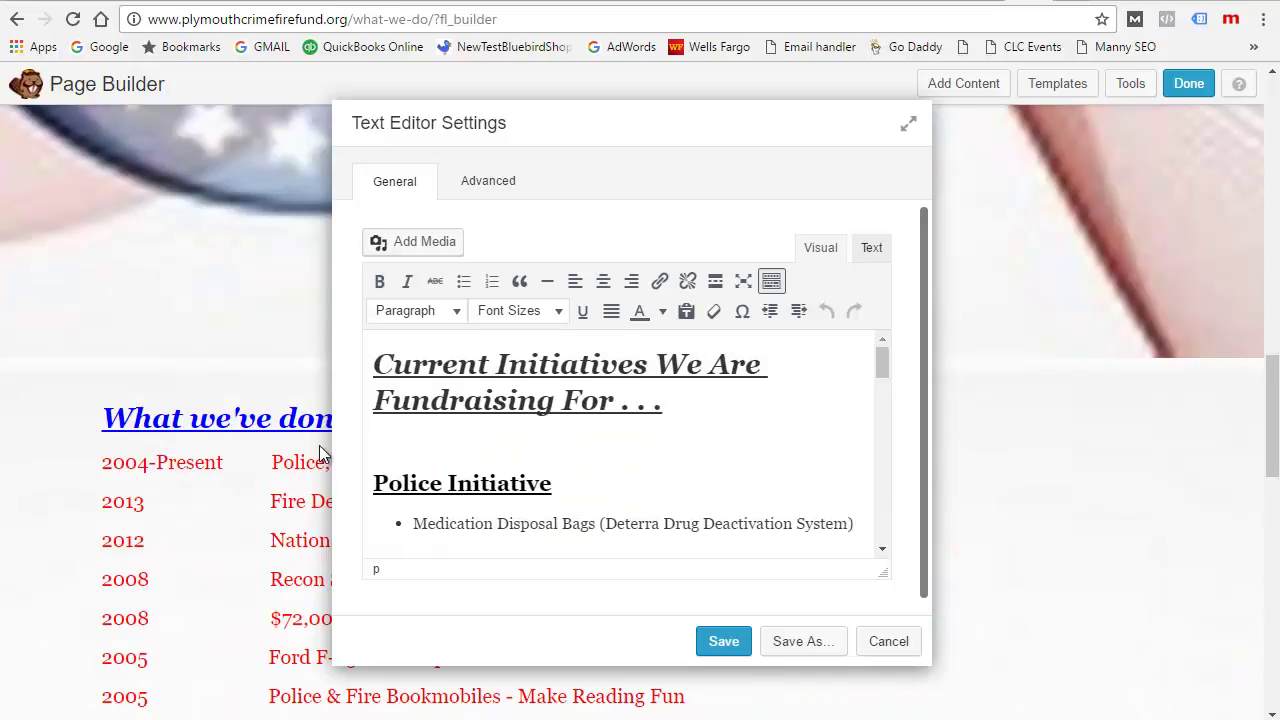
{"action": "scroll", "coordinate": [226, 440], "scroll_direction": "up", "scroll_amount": 8}
{"action": "scroll", "coordinate": [226, 440], "scroll_direction": "up", "scroll_amount": 2}
{"action": "scroll", "coordinate": [230, 430], "scroll_direction": "down", "scroll_amount": 2}
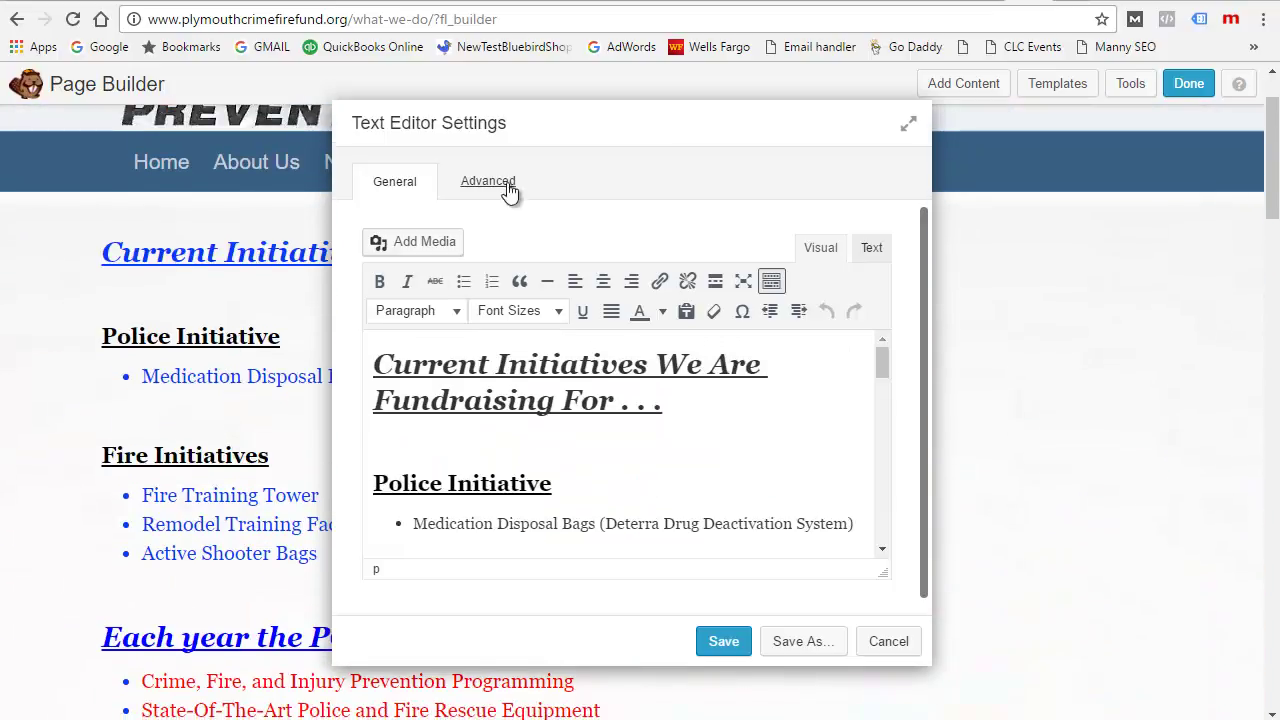
{"action": "left_click_drag", "start_coordinate": [551, 122], "coordinate": [699, 126]}
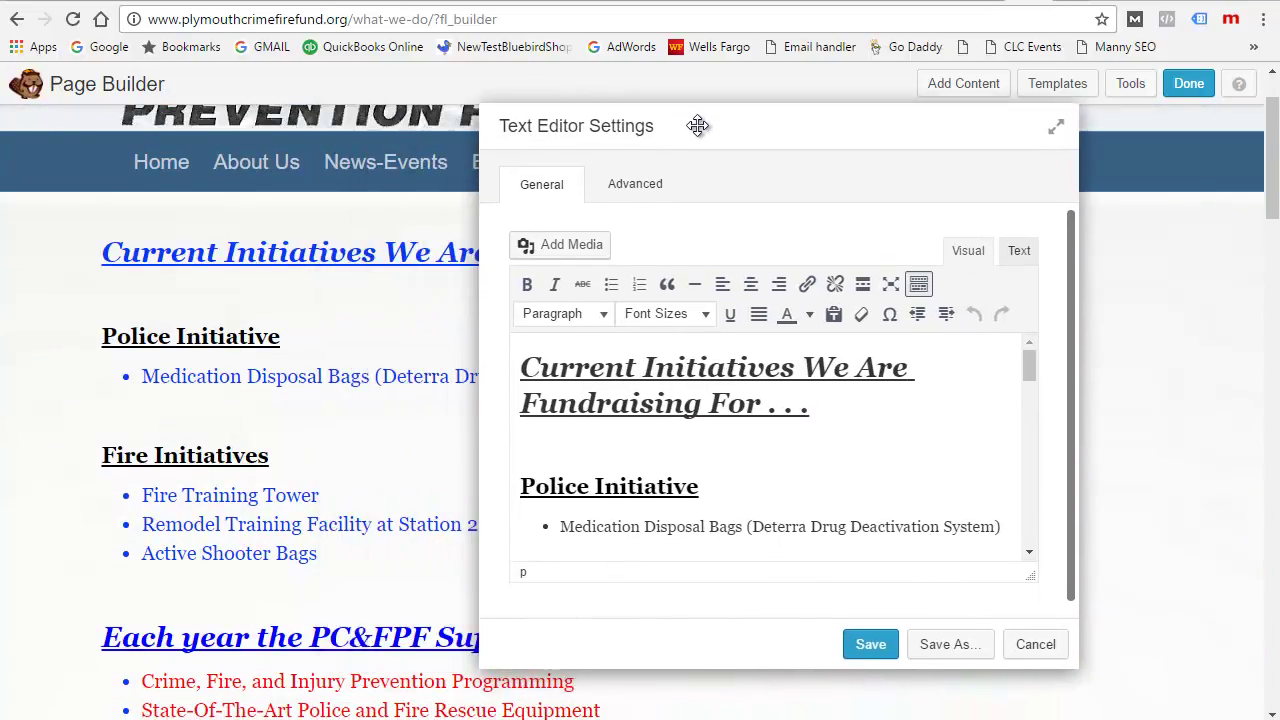
{"action": "scroll", "coordinate": [702, 465], "scroll_direction": "down", "scroll_amount": 1}
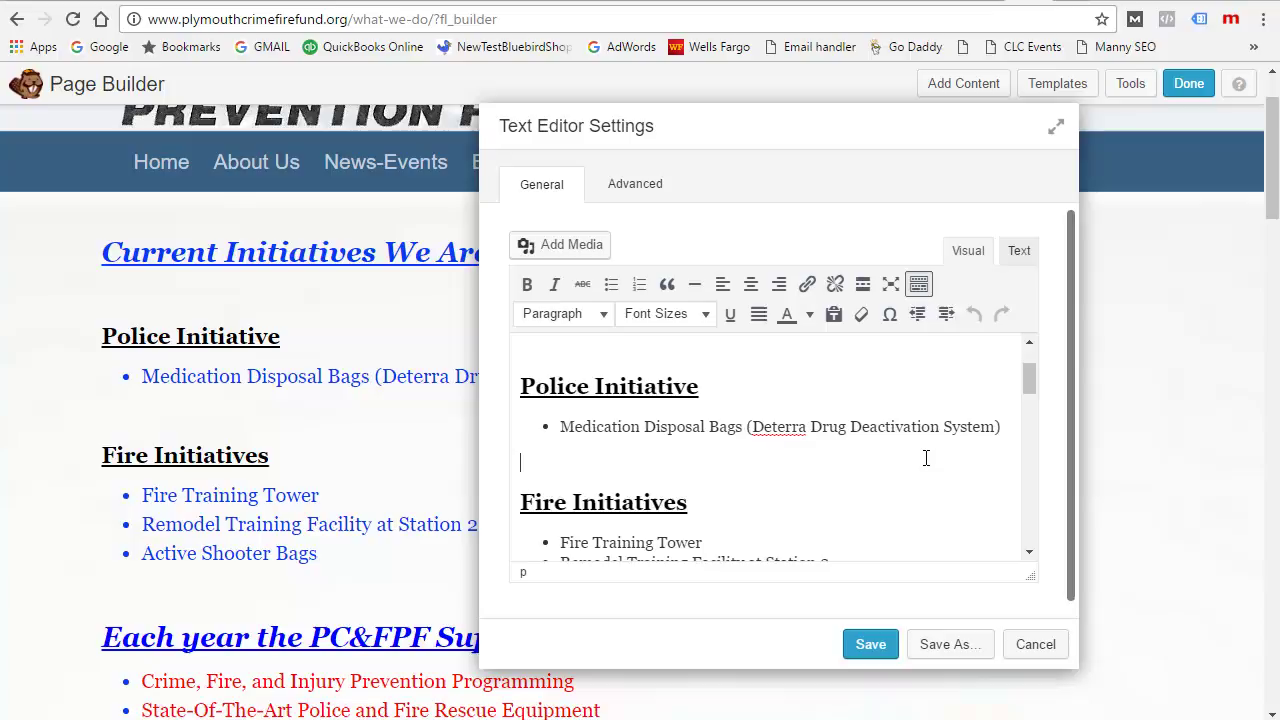
Step: Add 'read more...' below the Police Initiative list and select the words 'read more'
{"action": "type", "text": "more..."}
{"action": "key", "text": "Home"}
{"action": "type", "text": "read"}
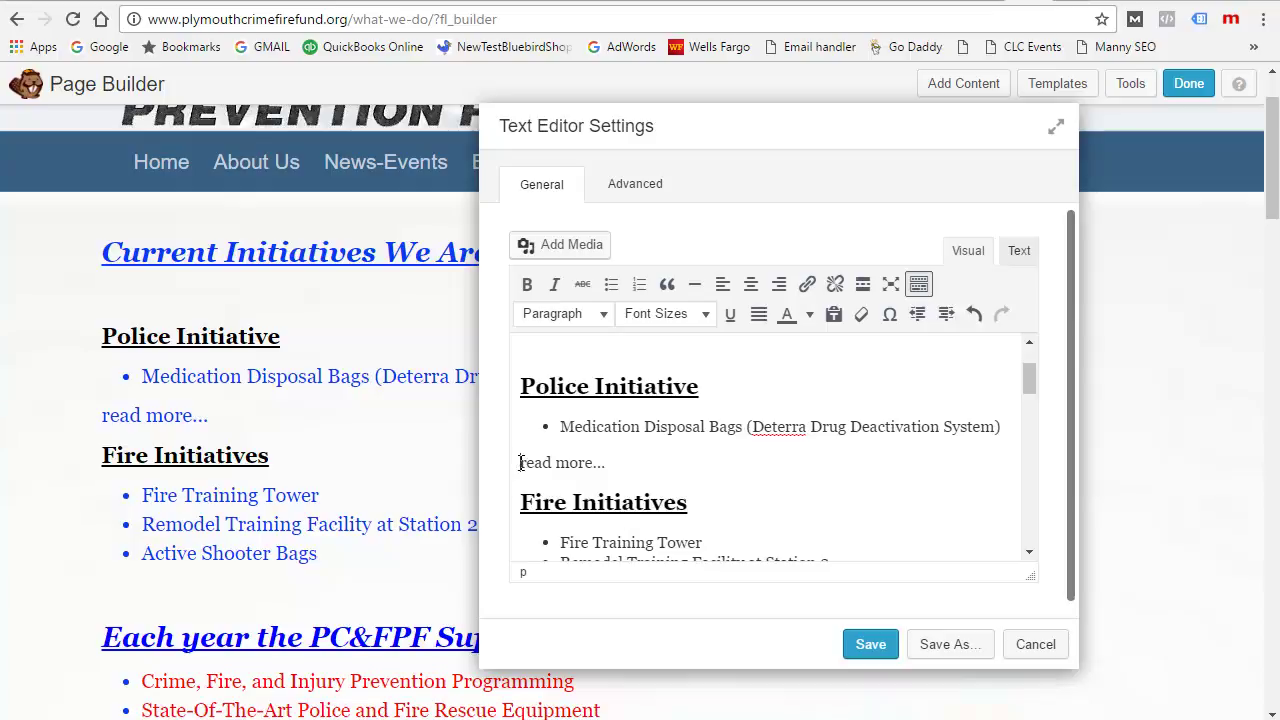
{"action": "left_click_drag", "start_coordinate": [520, 463], "coordinate": [591, 464]}
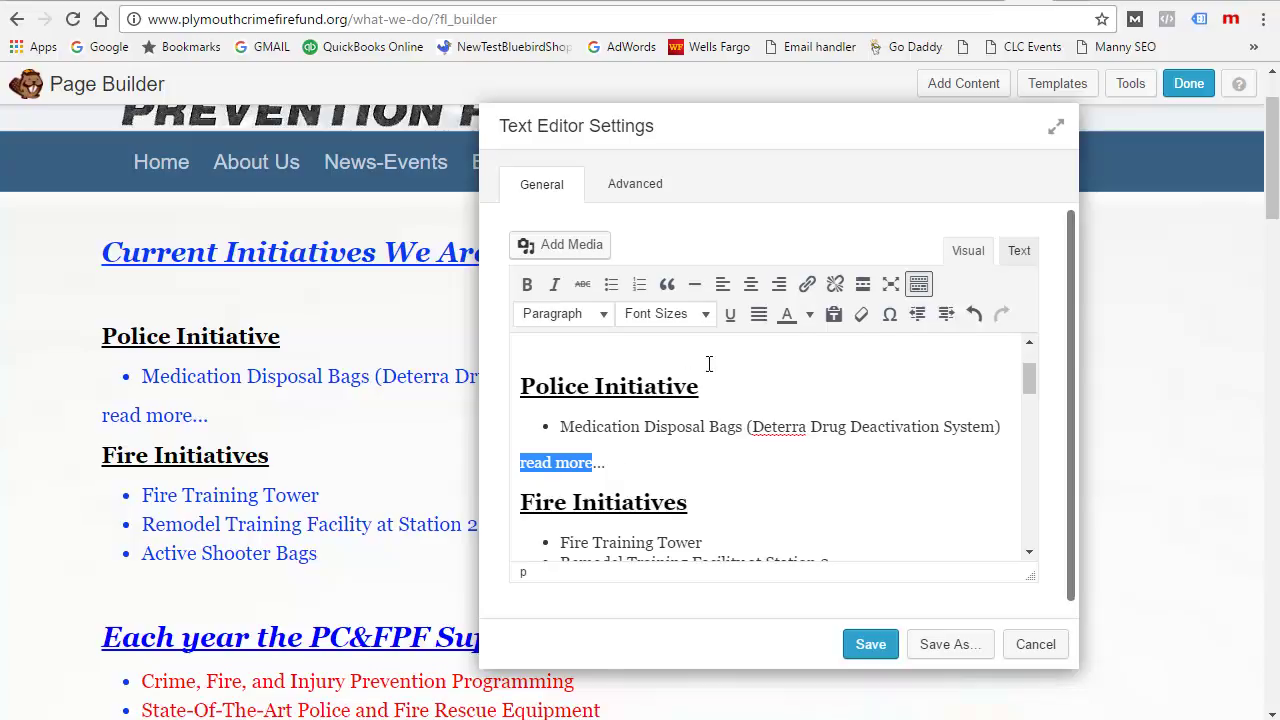
Step: Link the selected 'read more' to the Police Initiatives page found via link search
{"action": "left_click", "coordinate": [806, 287]}
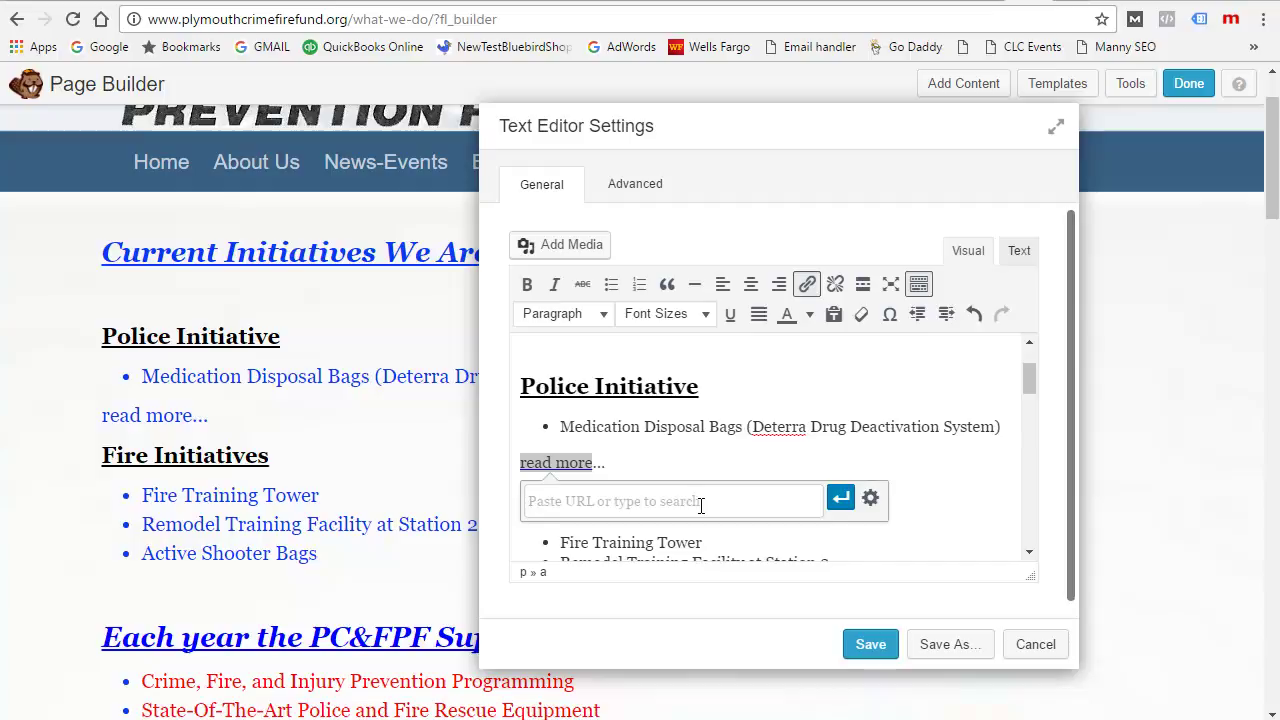
{"action": "type", "text": "police"}
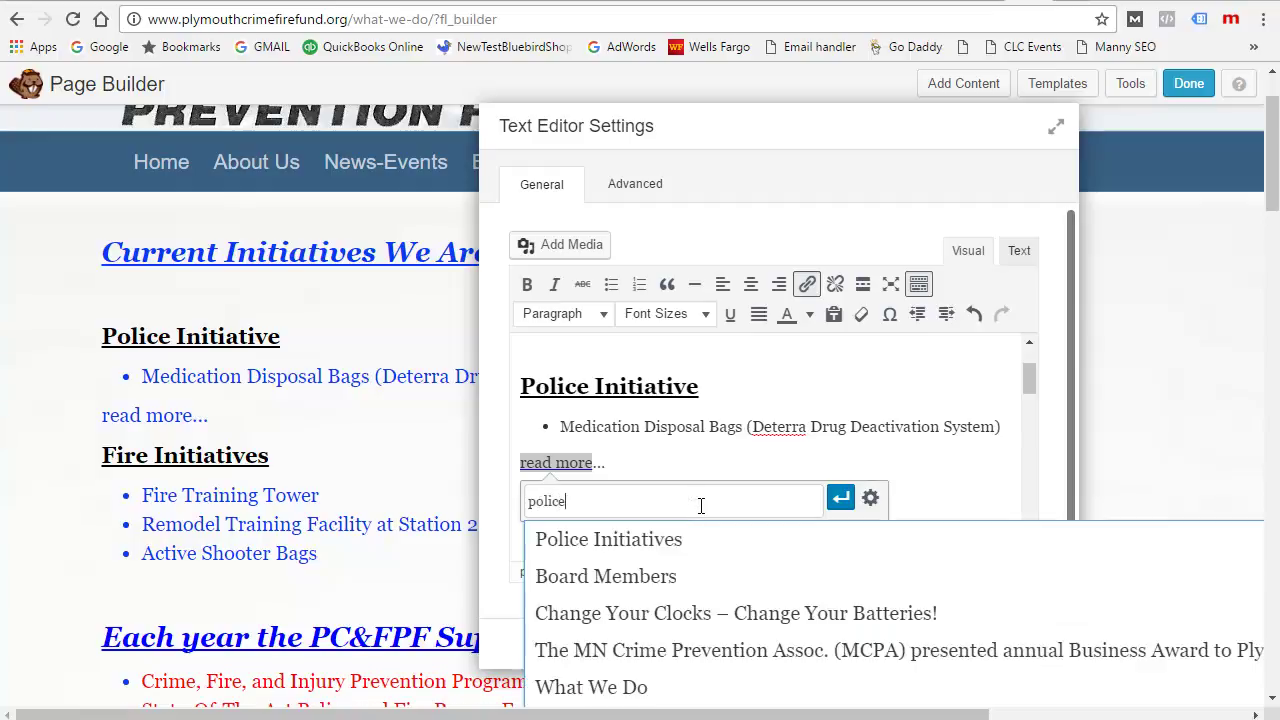
{"action": "left_click", "coordinate": [641, 540]}
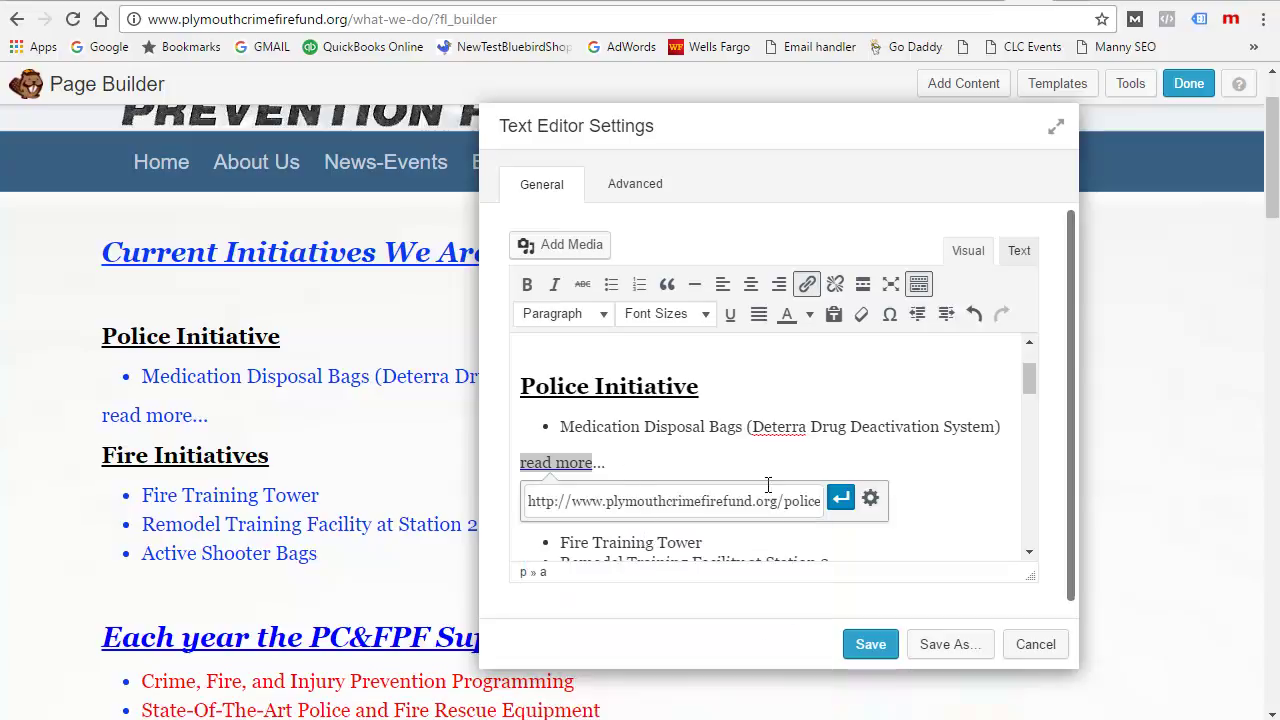
{"action": "left_click", "coordinate": [842, 499]}
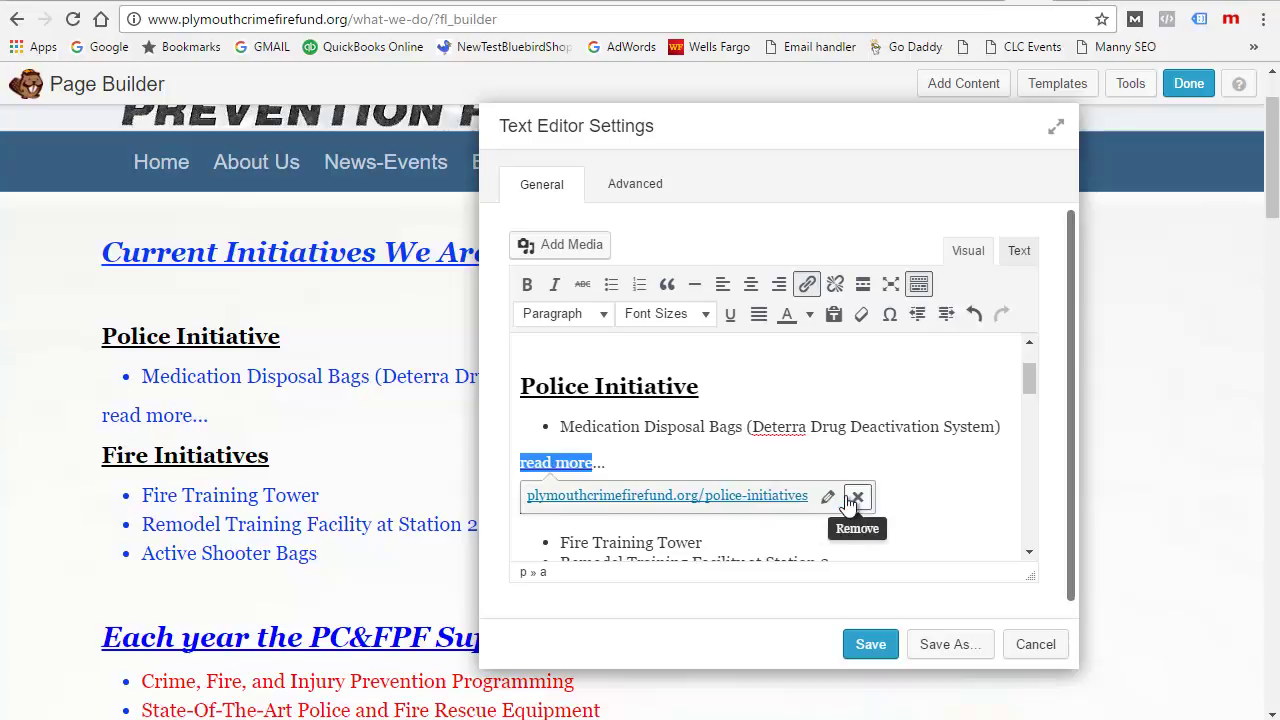
{"action": "left_click", "coordinate": [926, 513]}
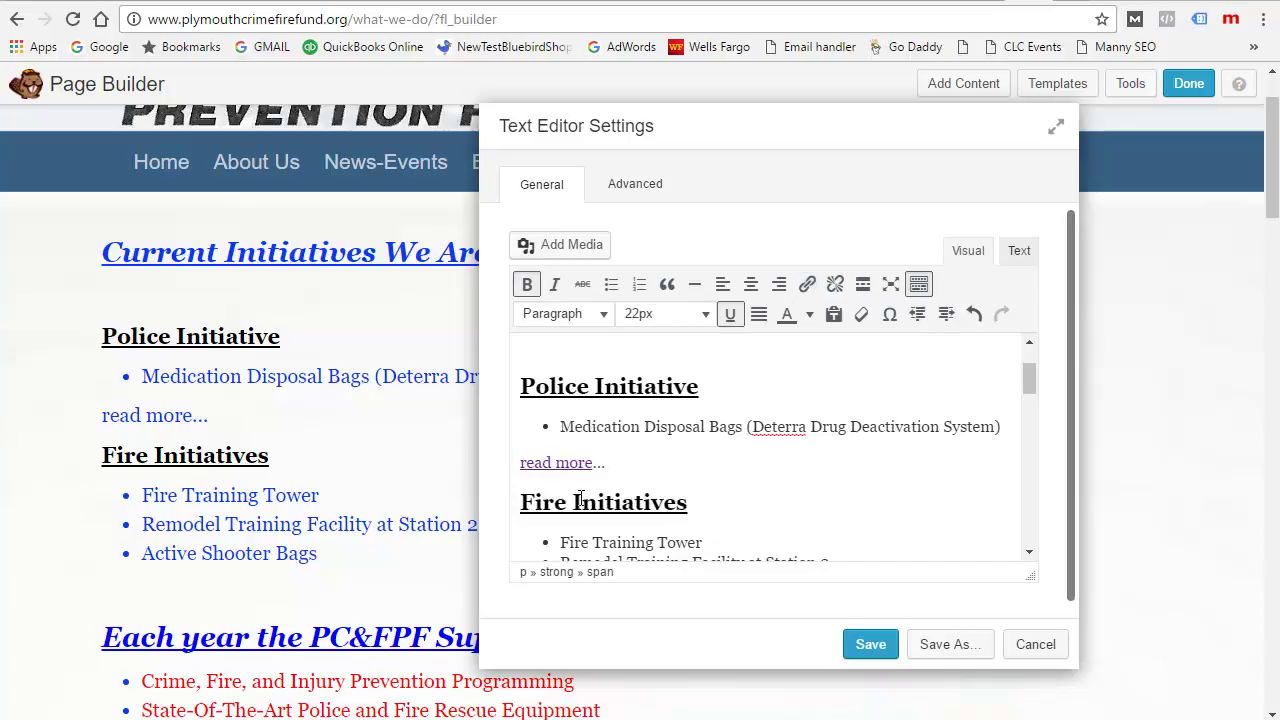
Step: Verify the read more link's URL and inspect its /police-initiatives/ anchor tag in the HTML view
{"action": "left_click", "coordinate": [566, 463]}
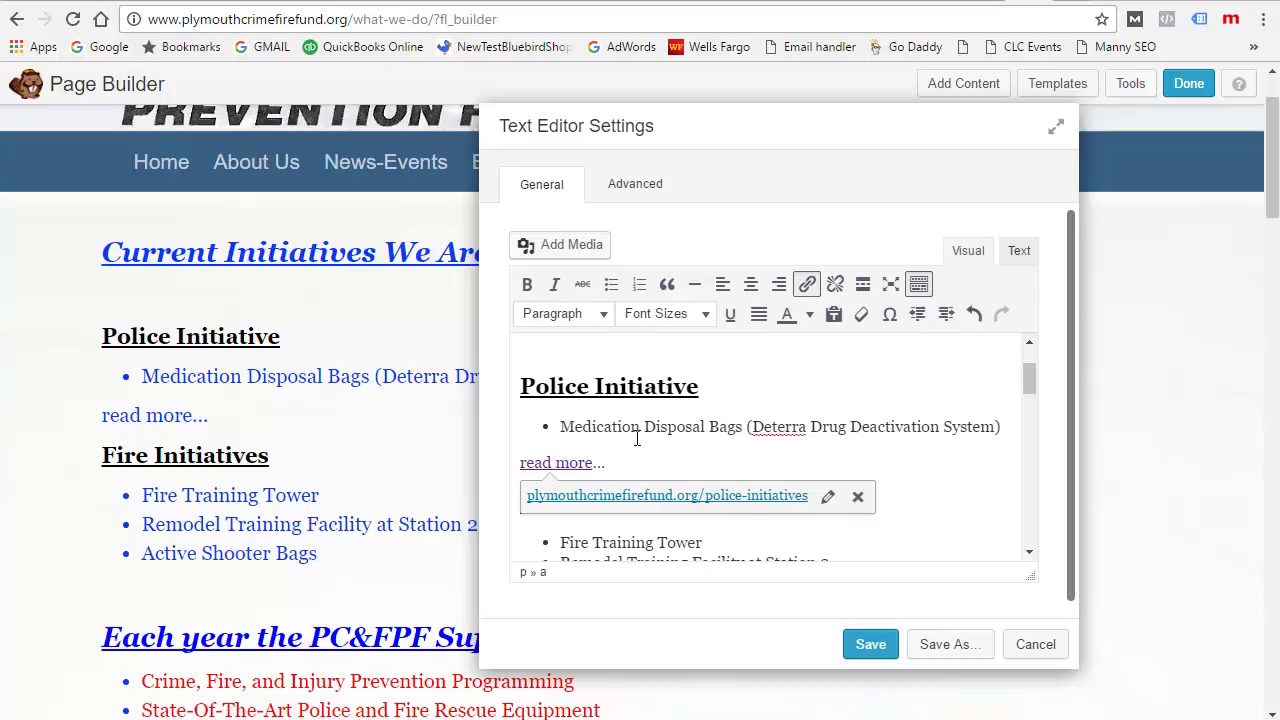
{"action": "left_click", "coordinate": [752, 384]}
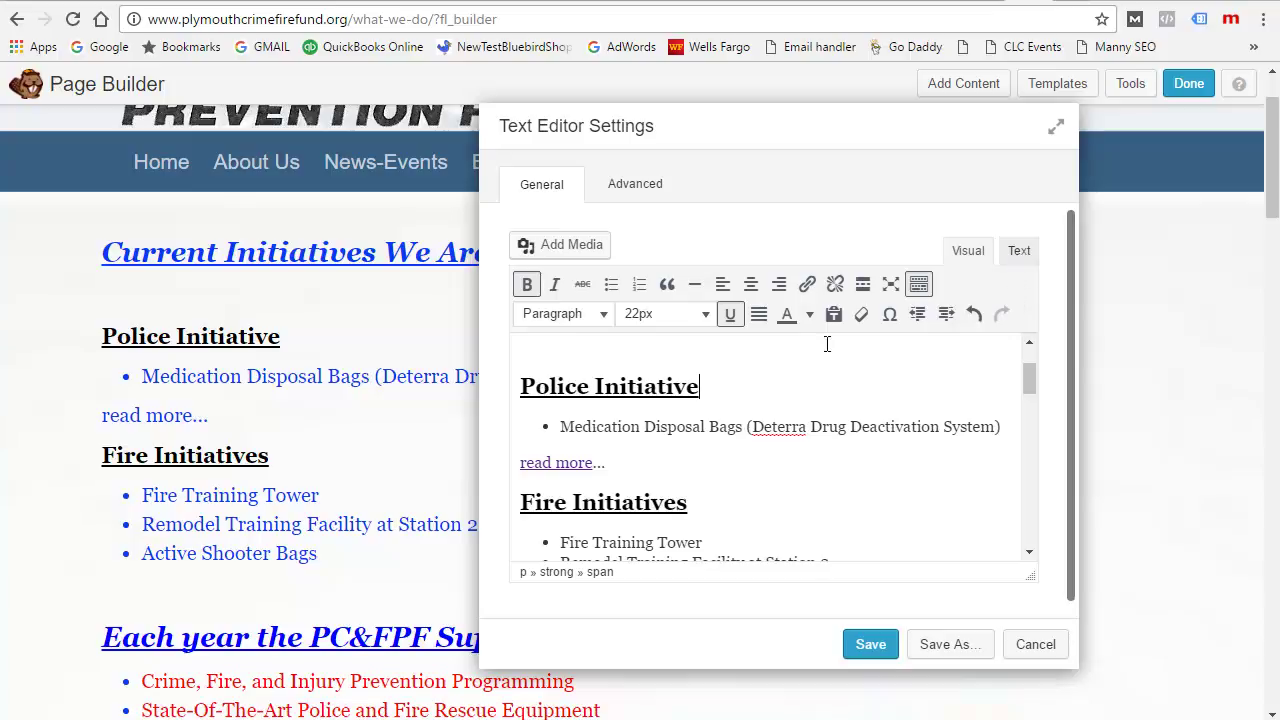
{"action": "left_click", "coordinate": [1018, 254]}
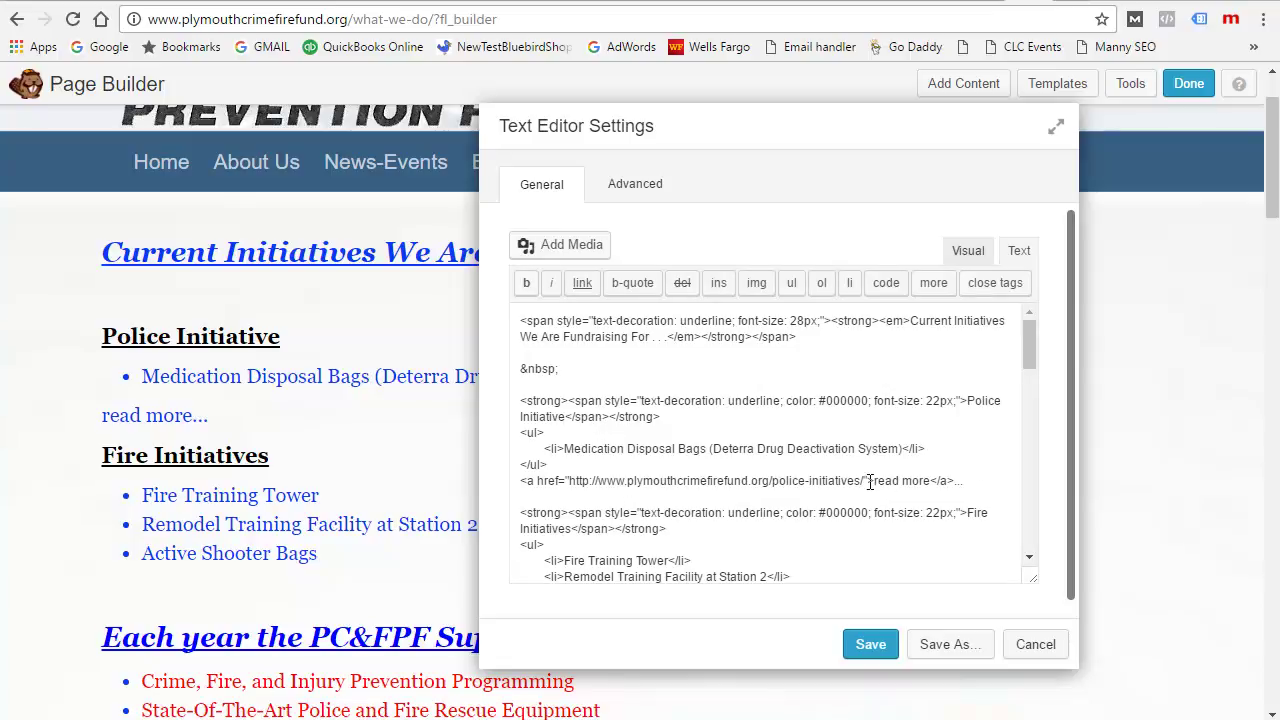
{"action": "left_click_drag", "start_coordinate": [520, 480], "coordinate": [875, 480]}
{"action": "left_click", "coordinate": [555, 512]}
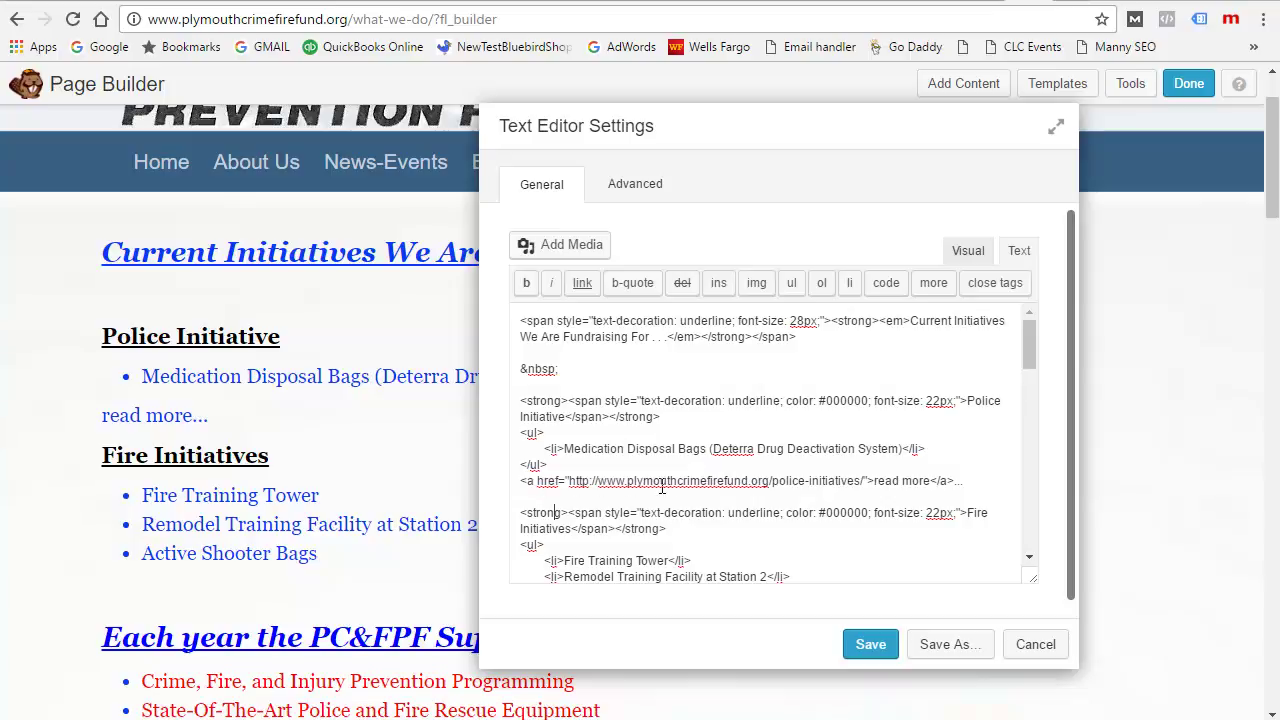
{"action": "left_click", "coordinate": [867, 484]}
{"action": "left_click_drag", "start_coordinate": [873, 483], "coordinate": [867, 482]}
{"action": "left_click_drag", "start_coordinate": [938, 481], "coordinate": [930, 481]}
{"action": "left_click", "coordinate": [732, 493]}
Step: Save the text module and publish the What We Do page changes
{"action": "left_click", "coordinate": [967, 251]}
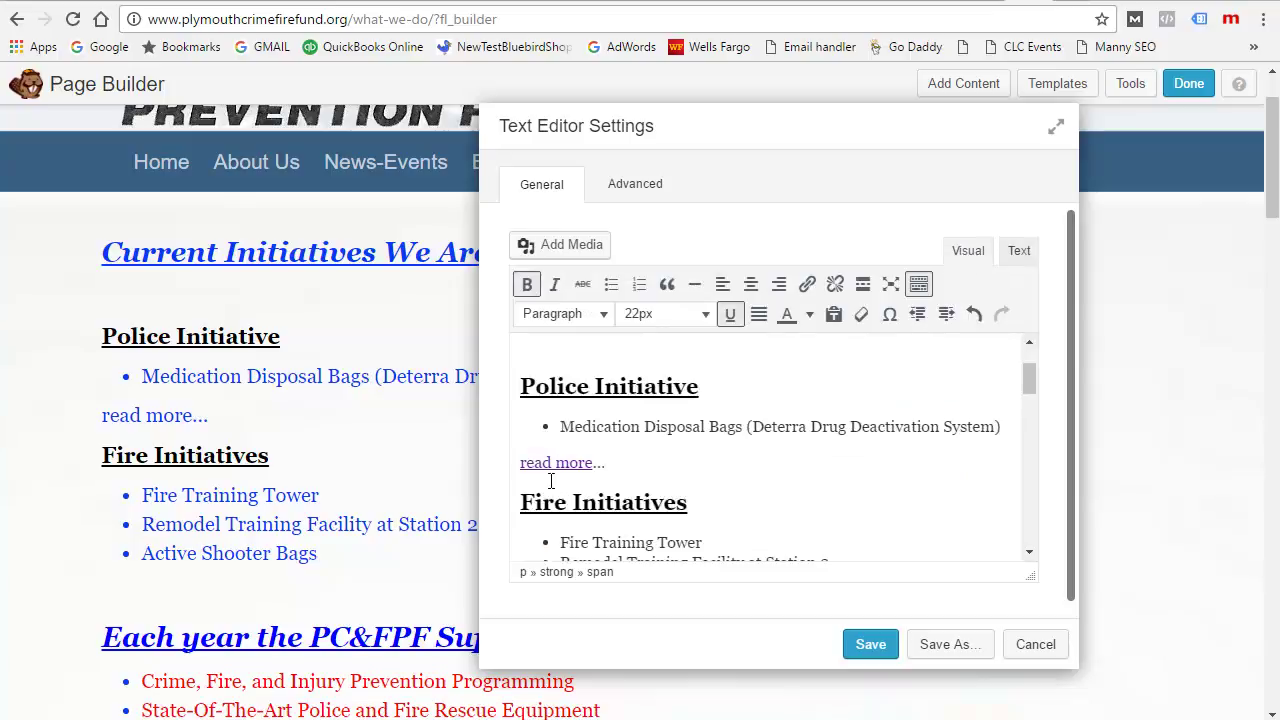
{"action": "left_click", "coordinate": [868, 645]}
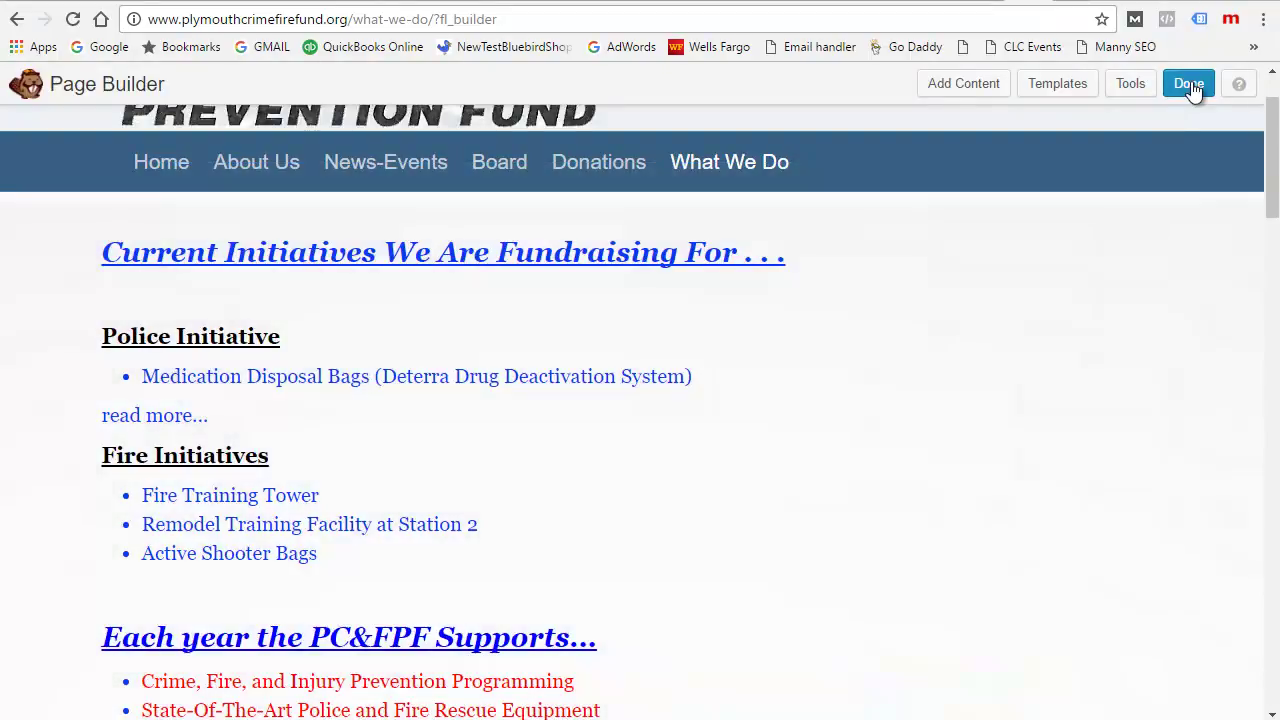
{"action": "left_click", "coordinate": [1190, 84]}
{"action": "left_click", "coordinate": [690, 345]}
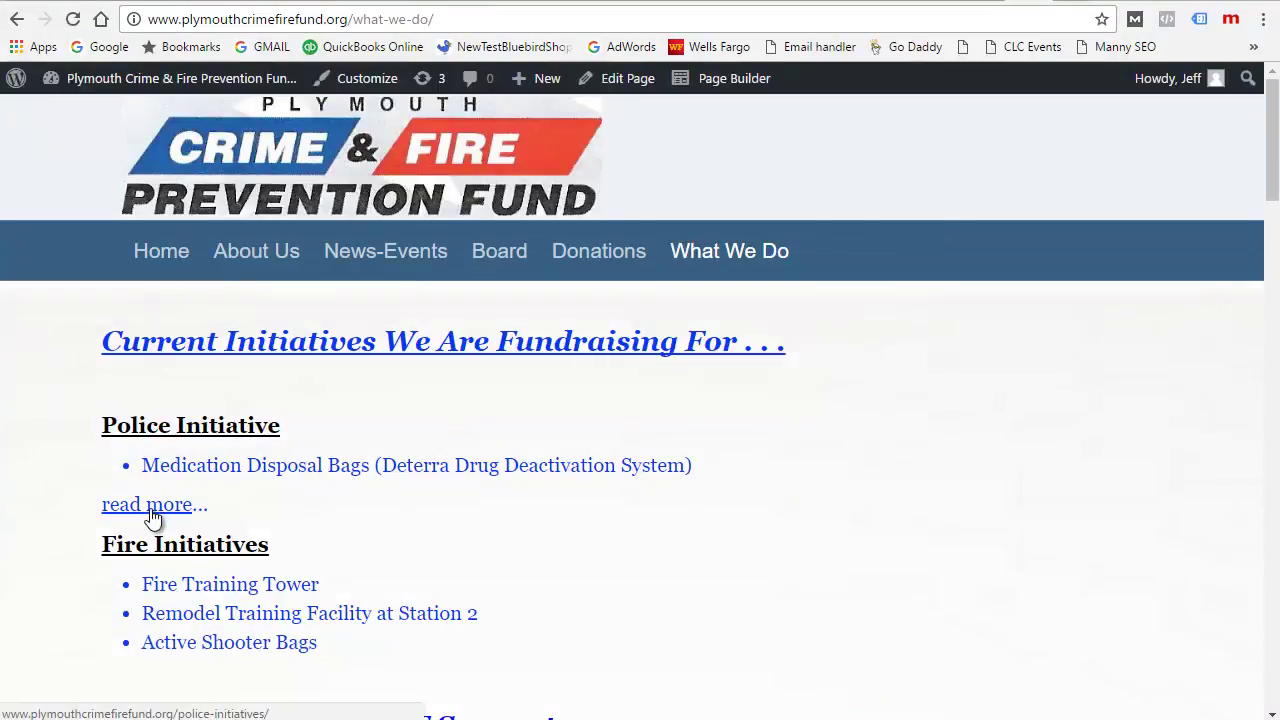
Step: Follow the 'read more...' link and check it opens the Police Initiatives page
{"action": "left_click", "coordinate": [153, 507]}
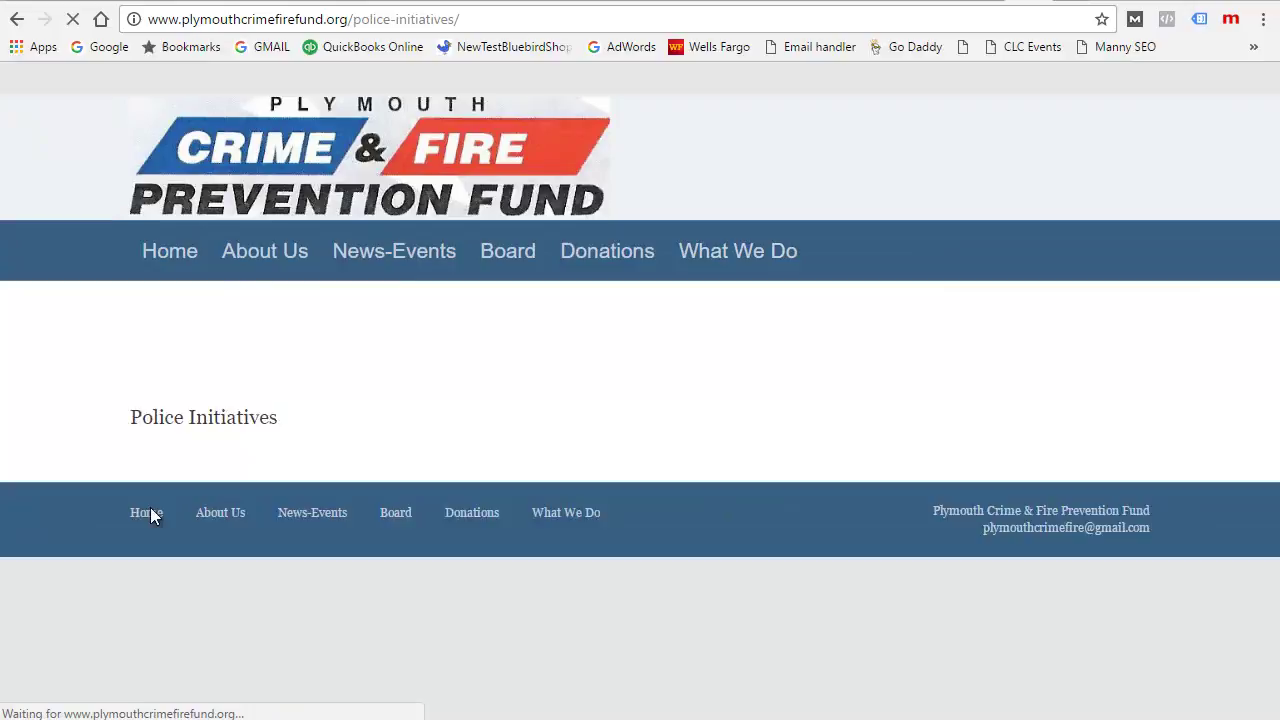
{"action": "scroll", "coordinate": [809, 491], "scroll_direction": "down", "scroll_amount": 3}
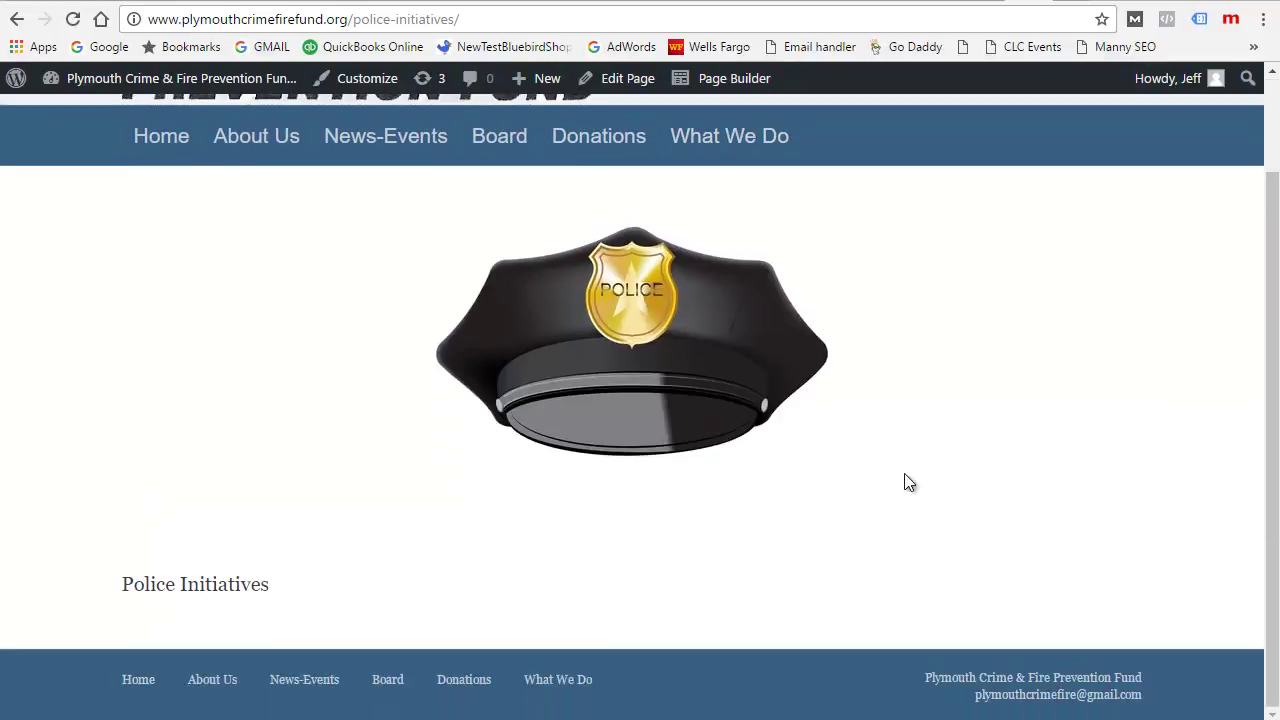
{"action": "scroll", "coordinate": [950, 481], "scroll_direction": "up", "scroll_amount": 1}
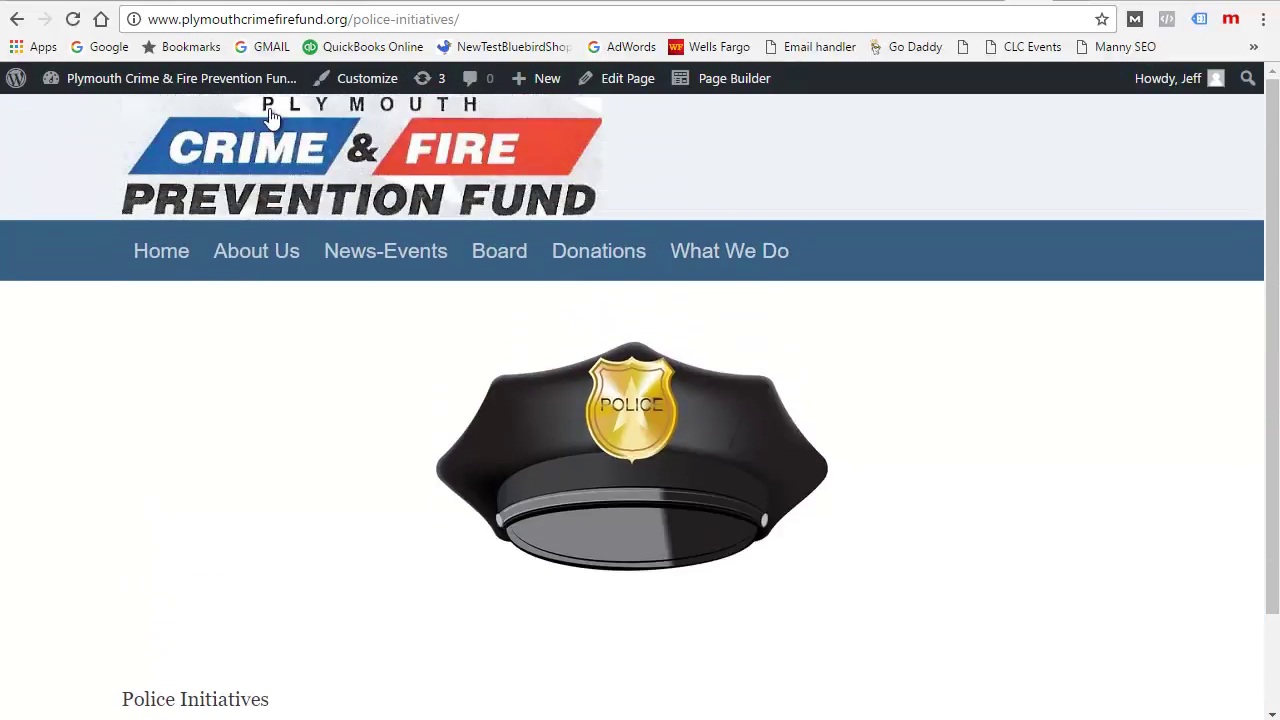
Step: Go back to What We Do and reopen it in Beaver Builder
{"action": "left_click", "coordinate": [756, 255]}
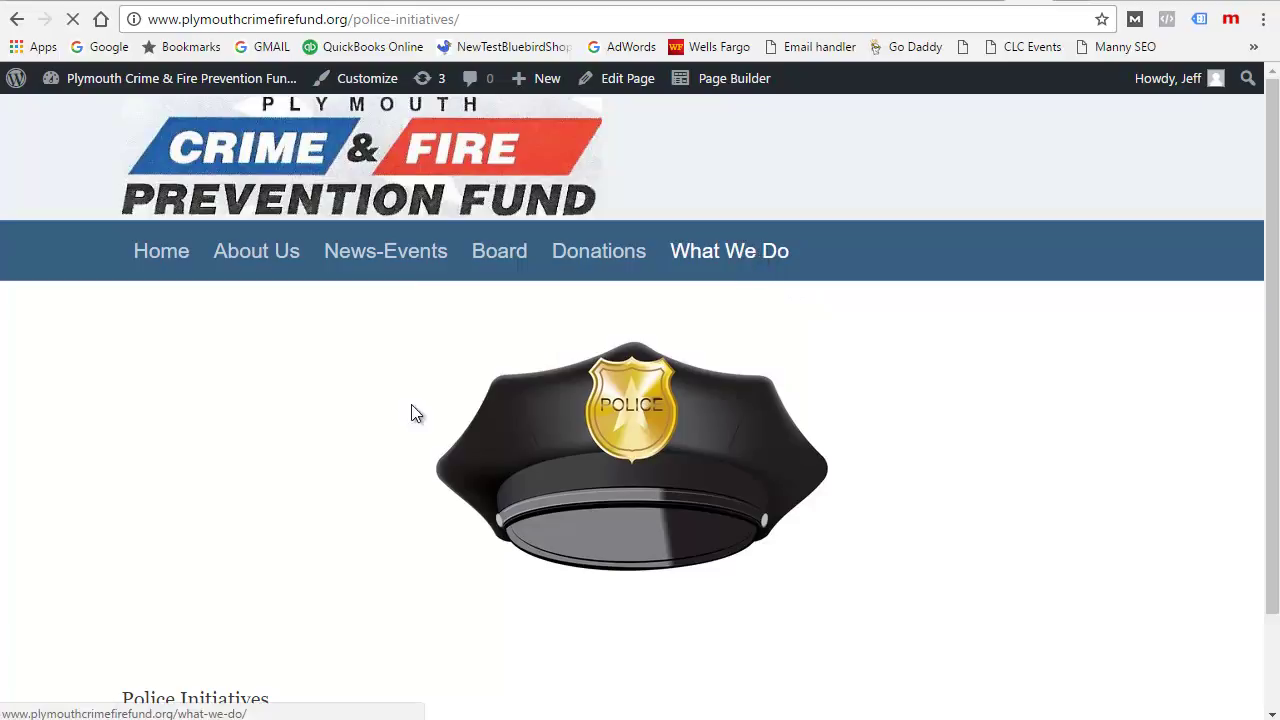
{"action": "scroll", "coordinate": [716, 490], "scroll_direction": "down", "scroll_amount": 2}
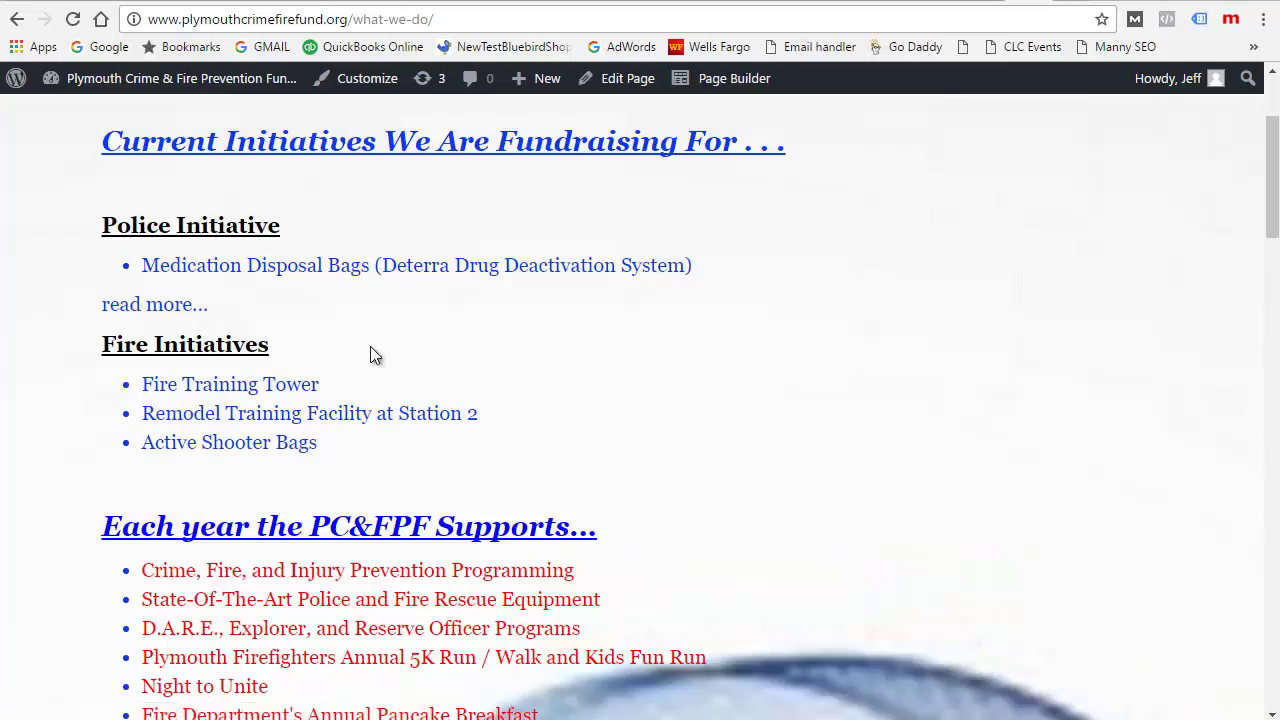
{"action": "left_click", "coordinate": [731, 90]}
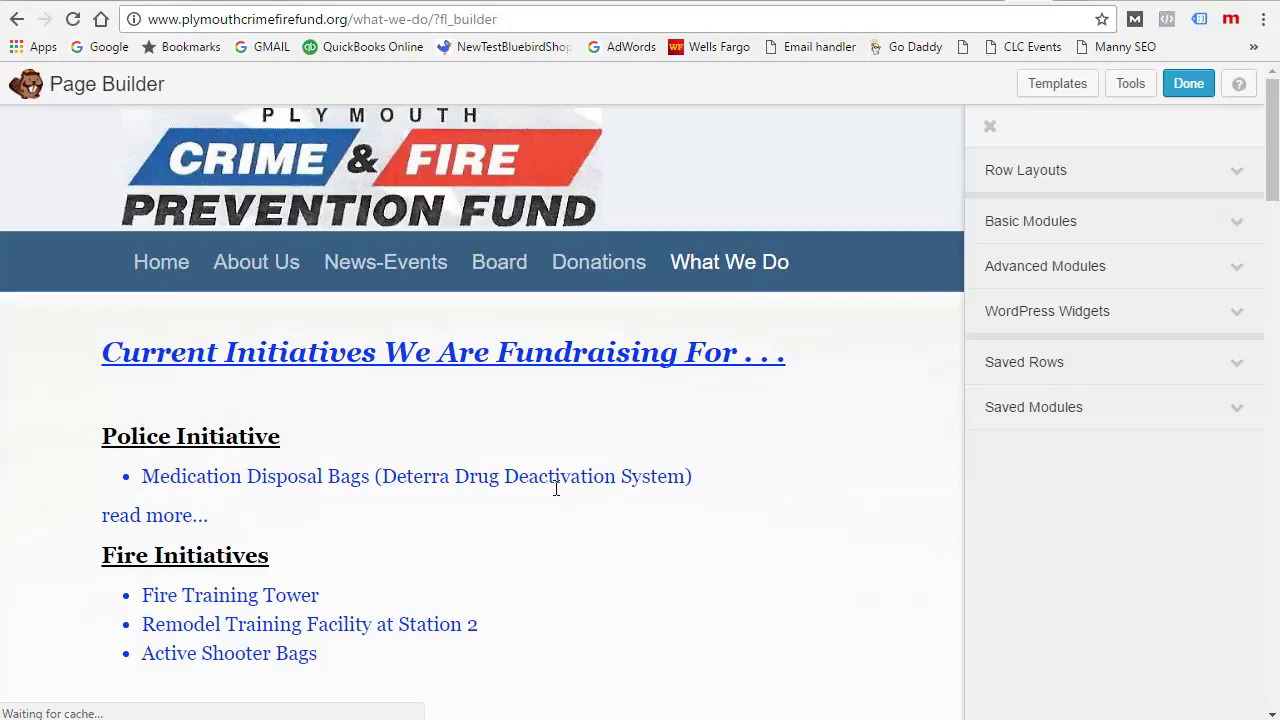
{"action": "left_click", "coordinate": [989, 129]}
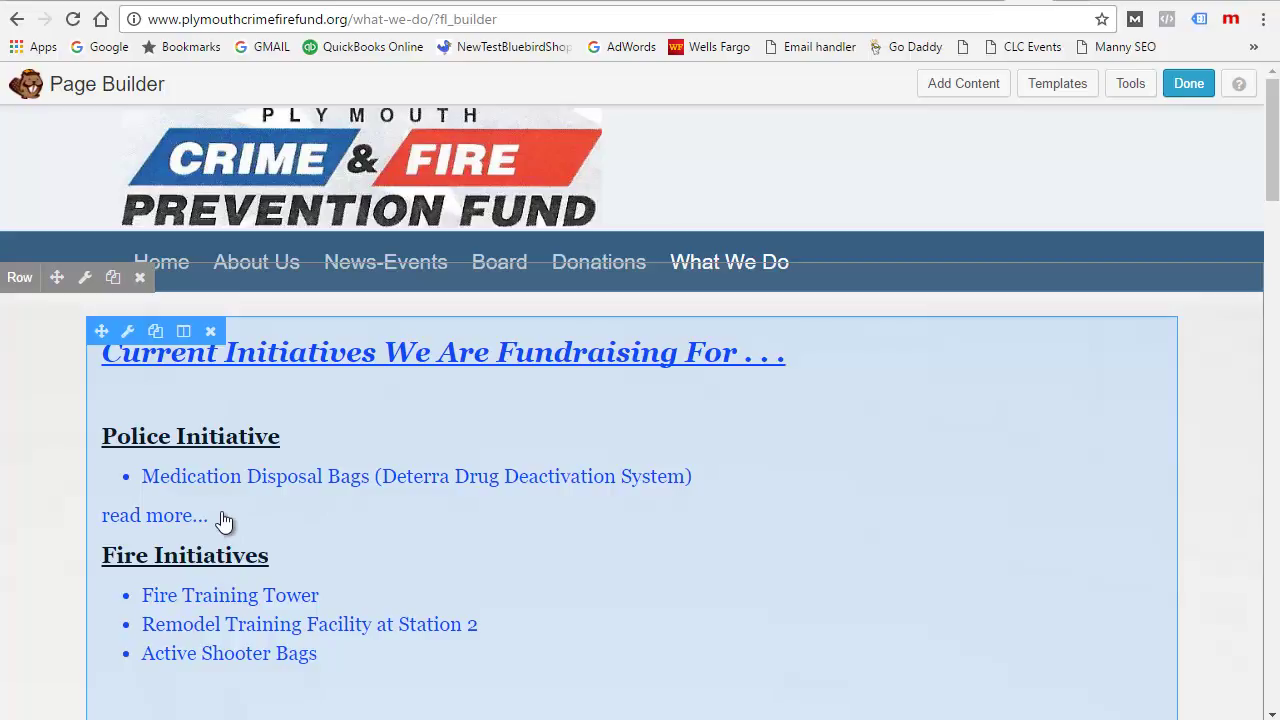
{"action": "scroll", "coordinate": [543, 593], "scroll_direction": "down", "scroll_amount": 1}
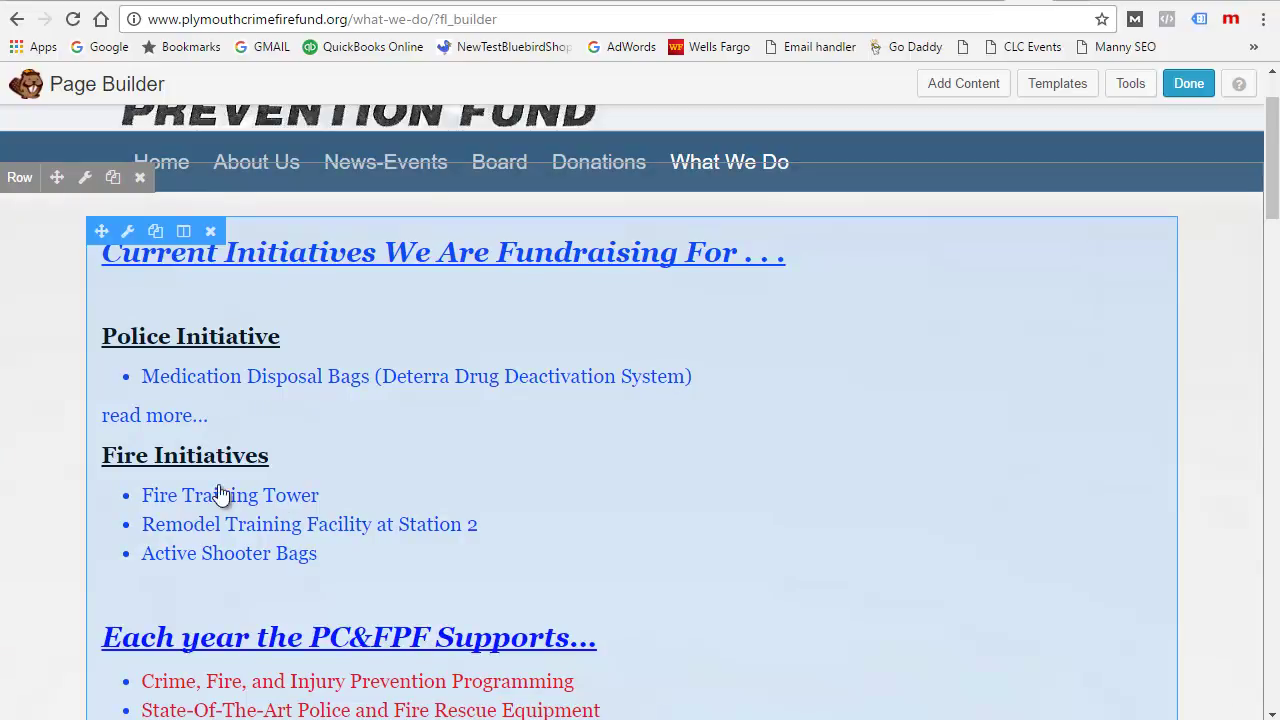
{"action": "left_click", "coordinate": [288, 430]}
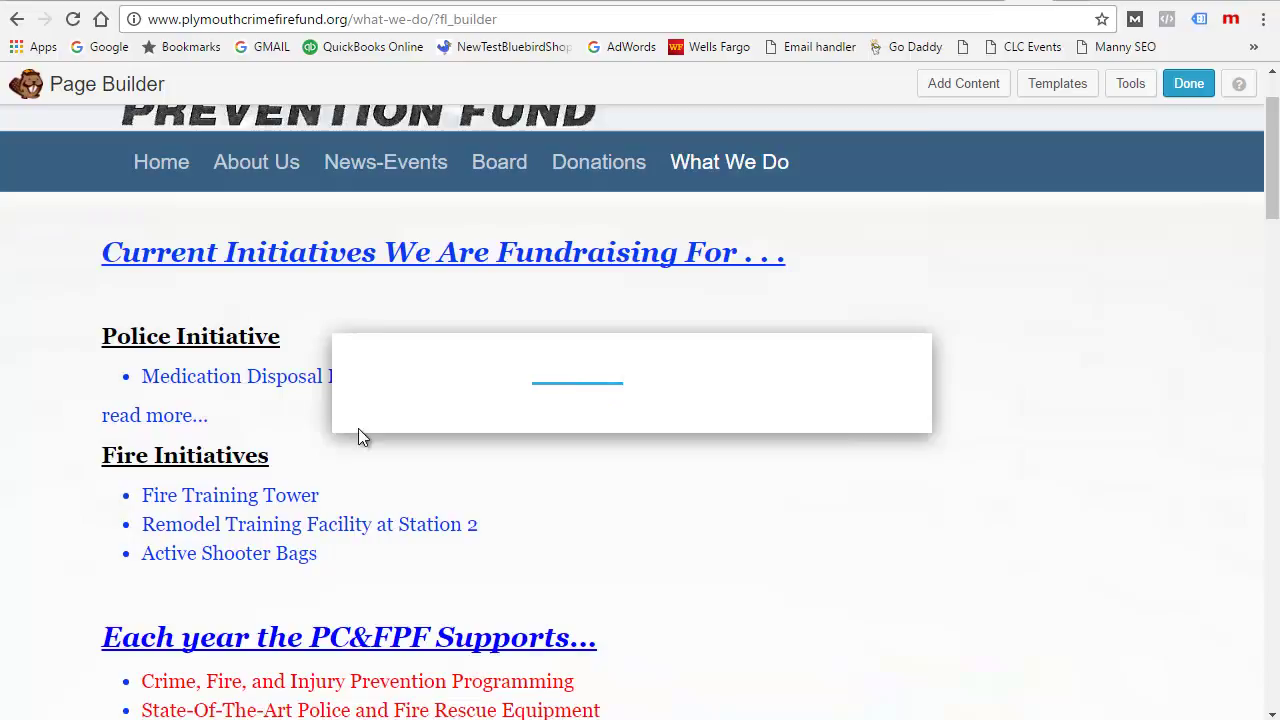
{"action": "scroll", "coordinate": [667, 440], "scroll_direction": "down", "scroll_amount": 1}
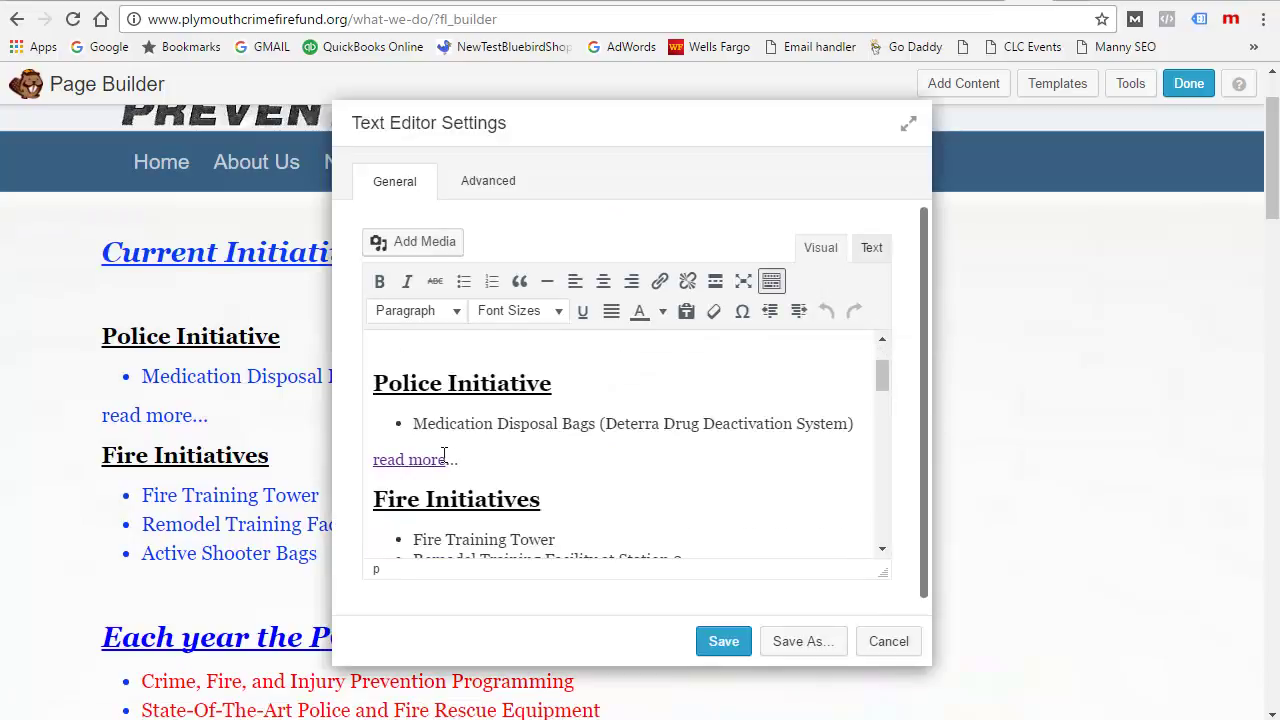
{"action": "scroll", "coordinate": [368, 468], "scroll_direction": "up", "scroll_amount": 1}
{"action": "left_click", "coordinate": [371, 465]}
{"action": "left_click_drag", "start_coordinate": [371, 465], "coordinate": [857, 523]}
{"action": "scroll", "coordinate": [600, 470], "scroll_direction": "down", "scroll_amount": 1}
{"action": "scroll", "coordinate": [606, 461], "scroll_direction": "down", "scroll_amount": 1}
{"action": "left_click", "coordinate": [792, 397]}
{"action": "key", "text": "Left"}
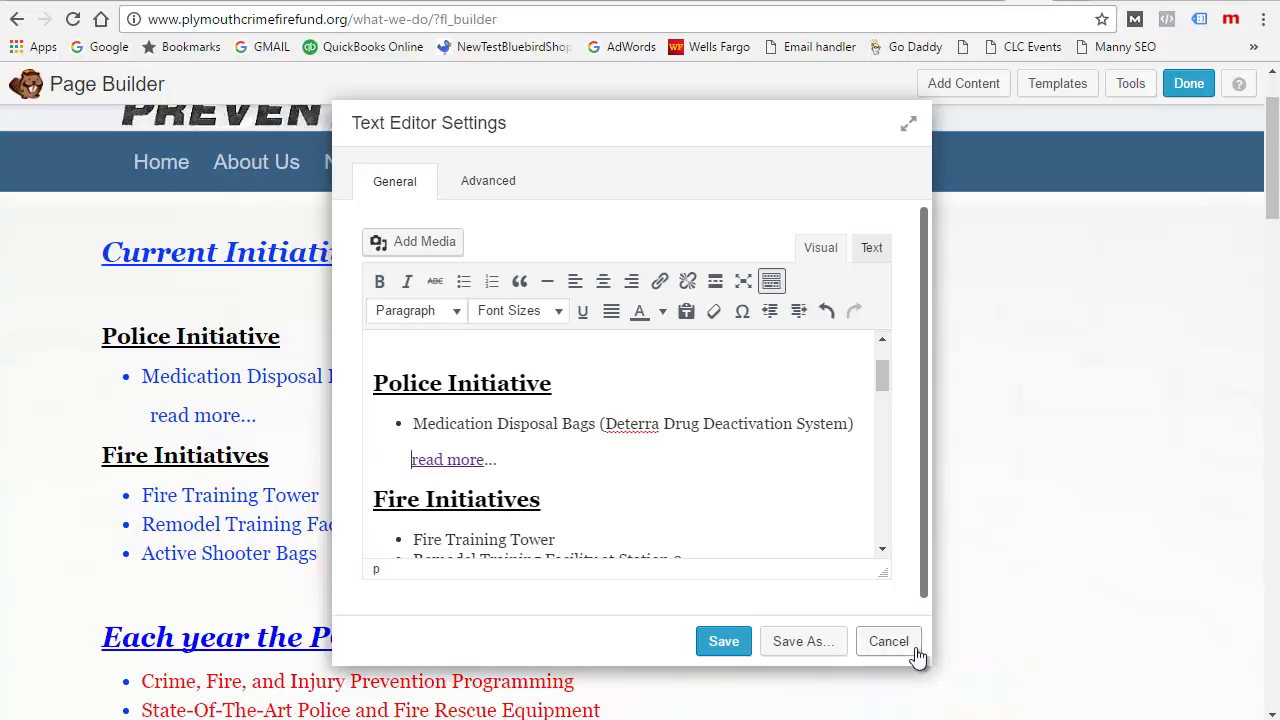
{"action": "left_click", "coordinate": [731, 643]}
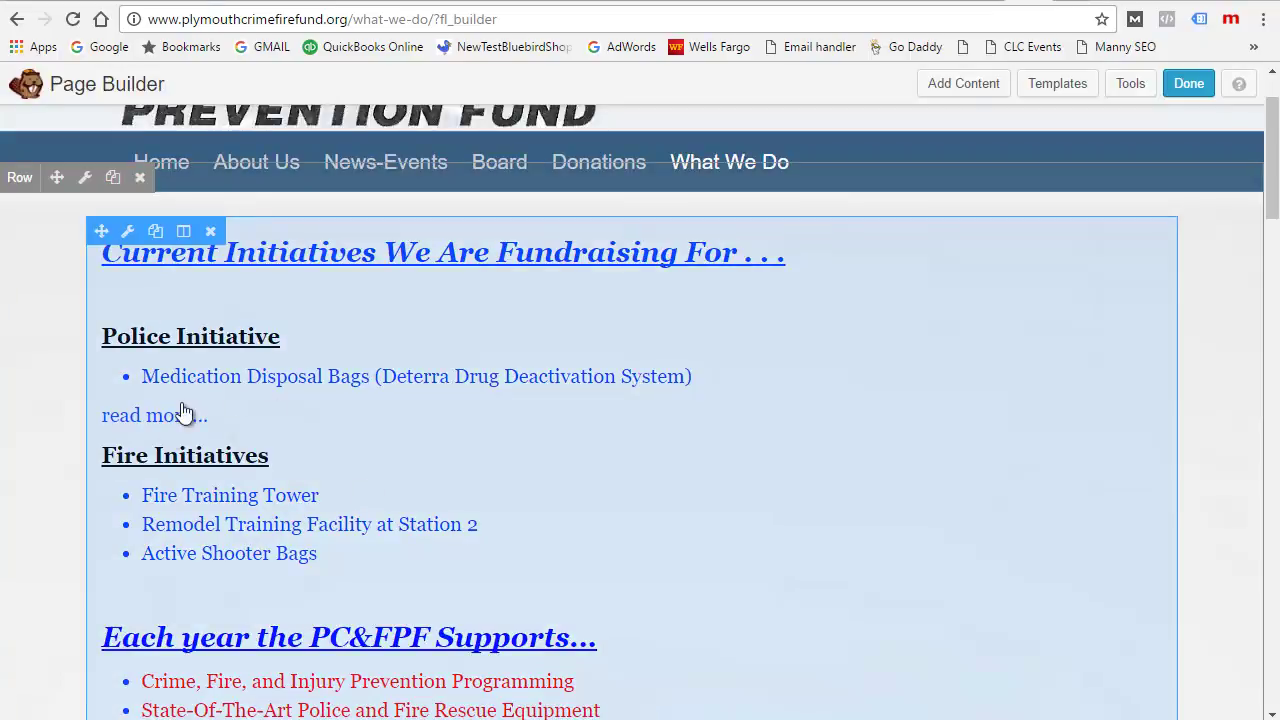
Step: Check the read more link's HTML in the text module, save it, and choose Done
{"action": "left_click", "coordinate": [229, 421]}
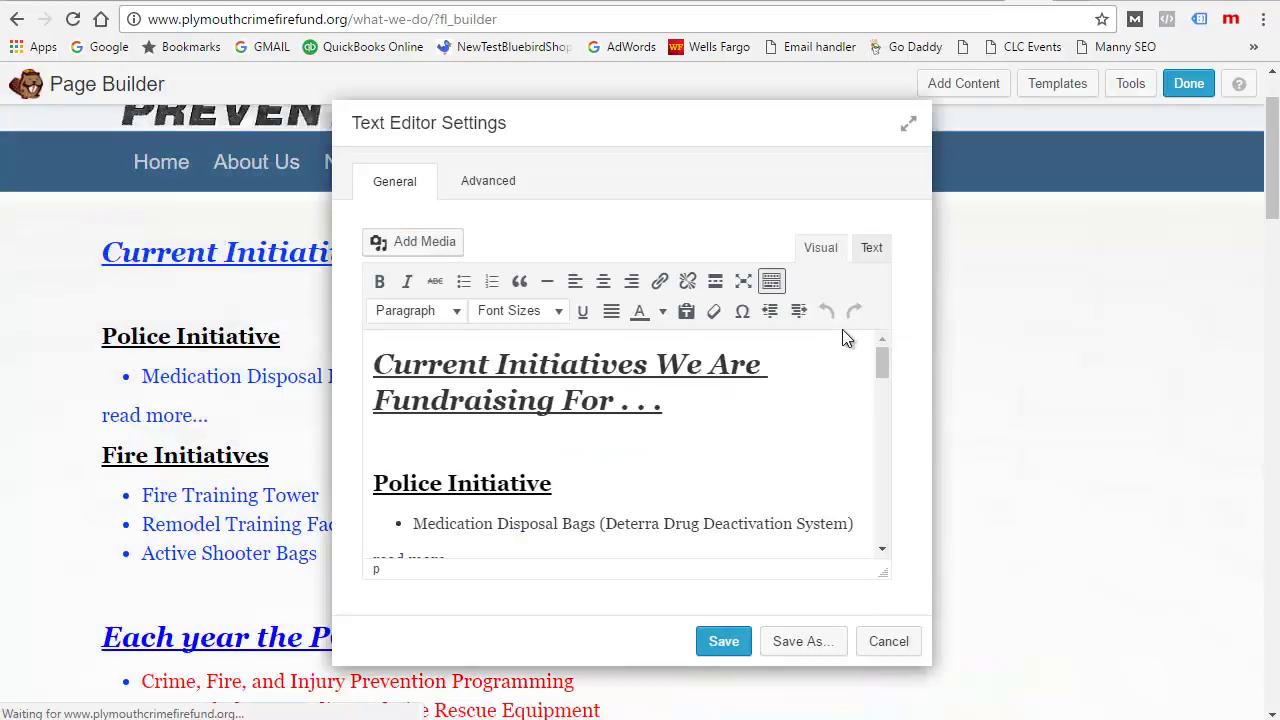
{"action": "left_click", "coordinate": [869, 249]}
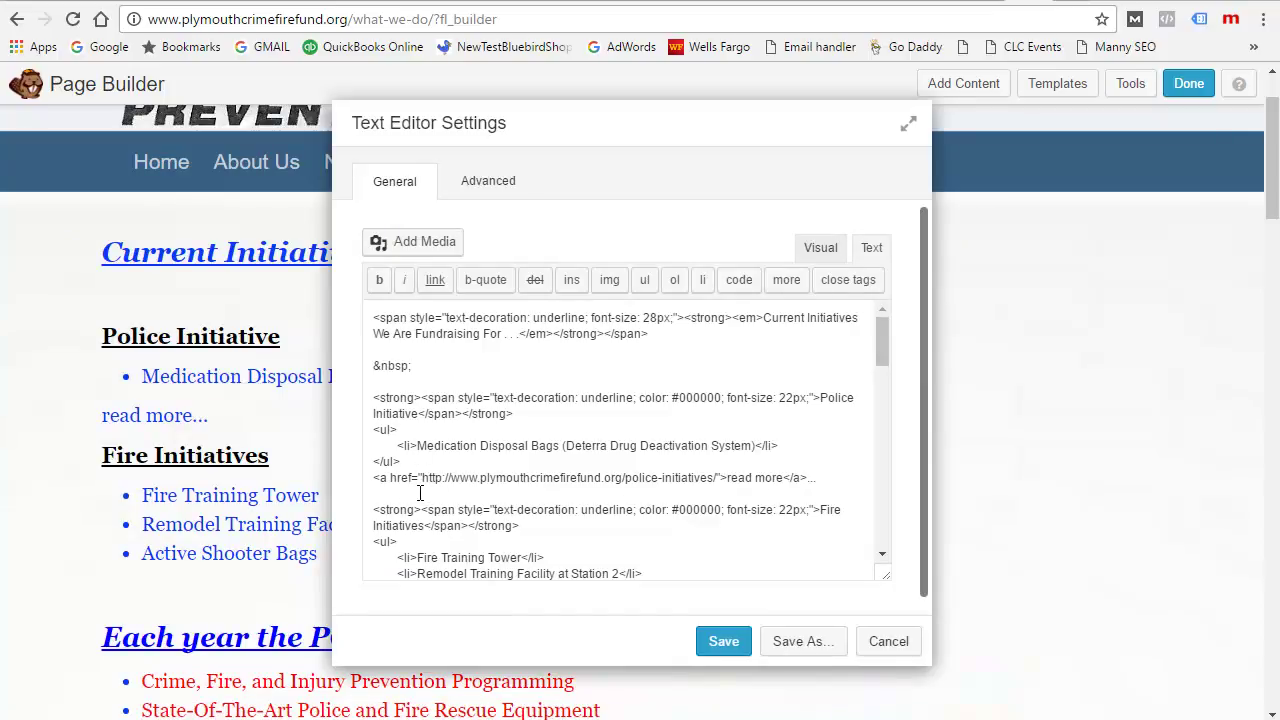
{"action": "left_click", "coordinate": [377, 483]}
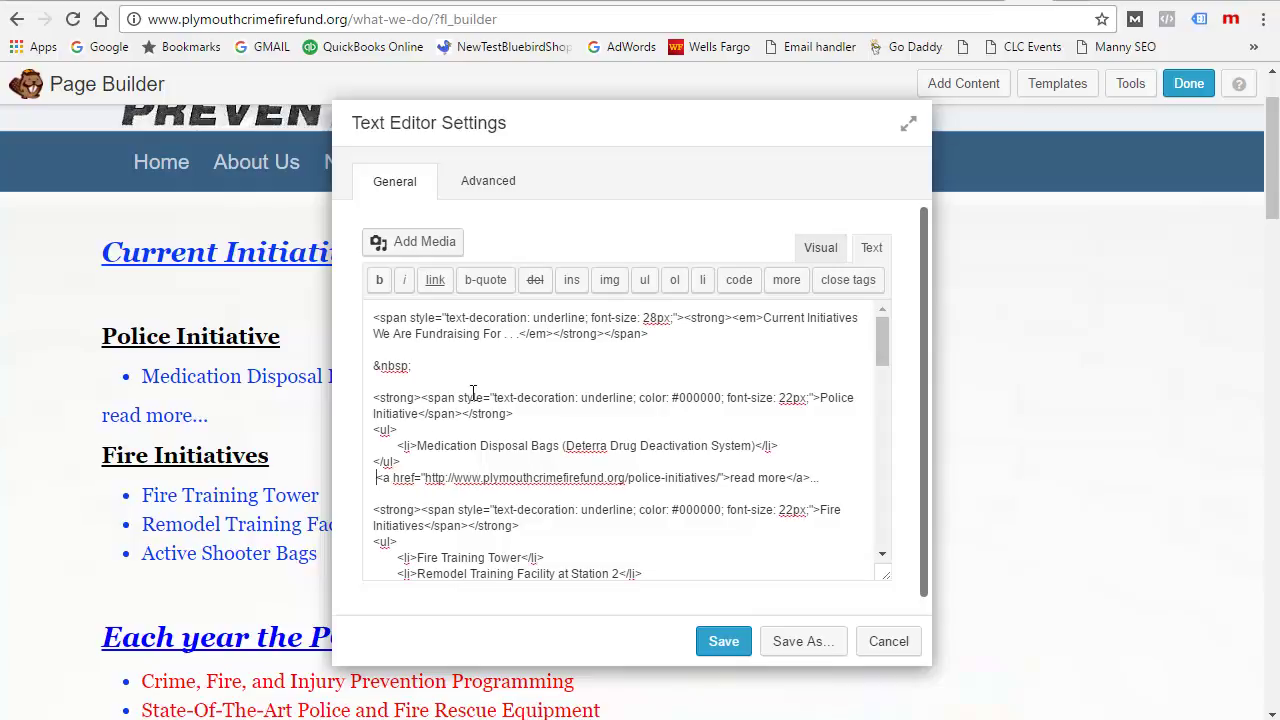
{"action": "left_click", "coordinate": [723, 641]}
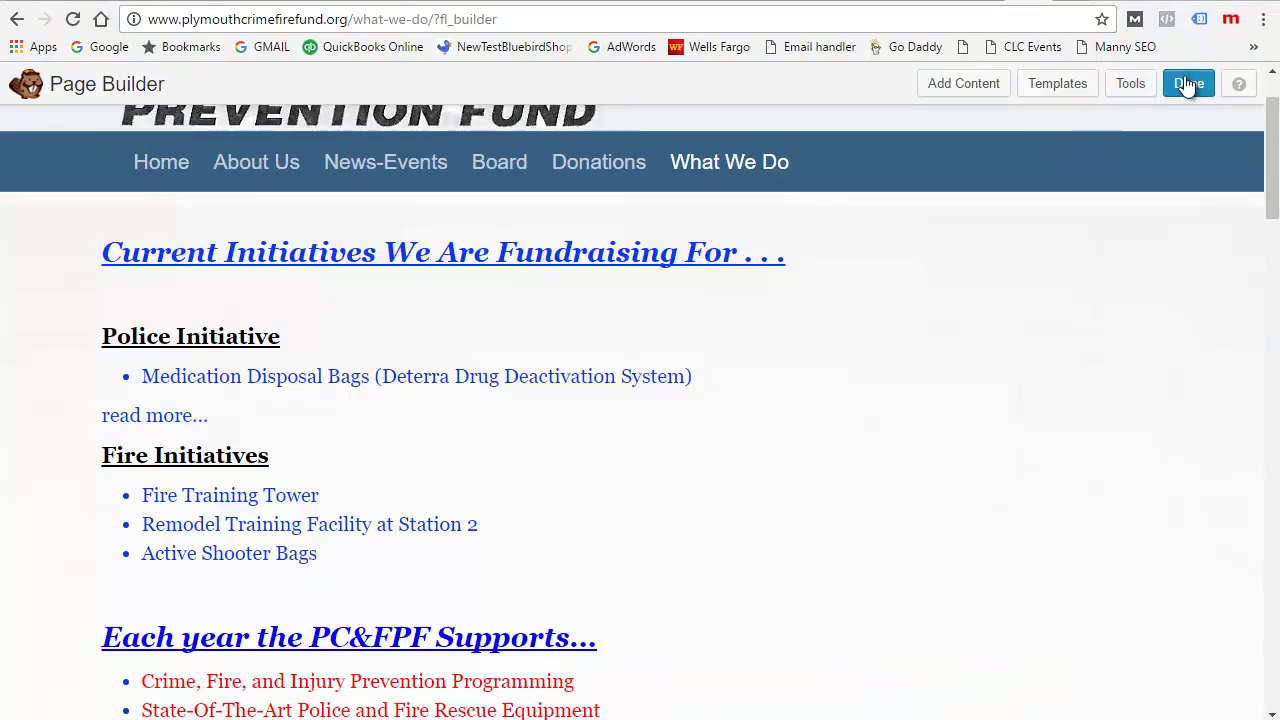
{"action": "left_click", "coordinate": [1192, 86]}
Step: Publish the What We Do changes and open the homepage's Police/Fire callouts in Beaver Builder
{"action": "left_click", "coordinate": [561, 340]}
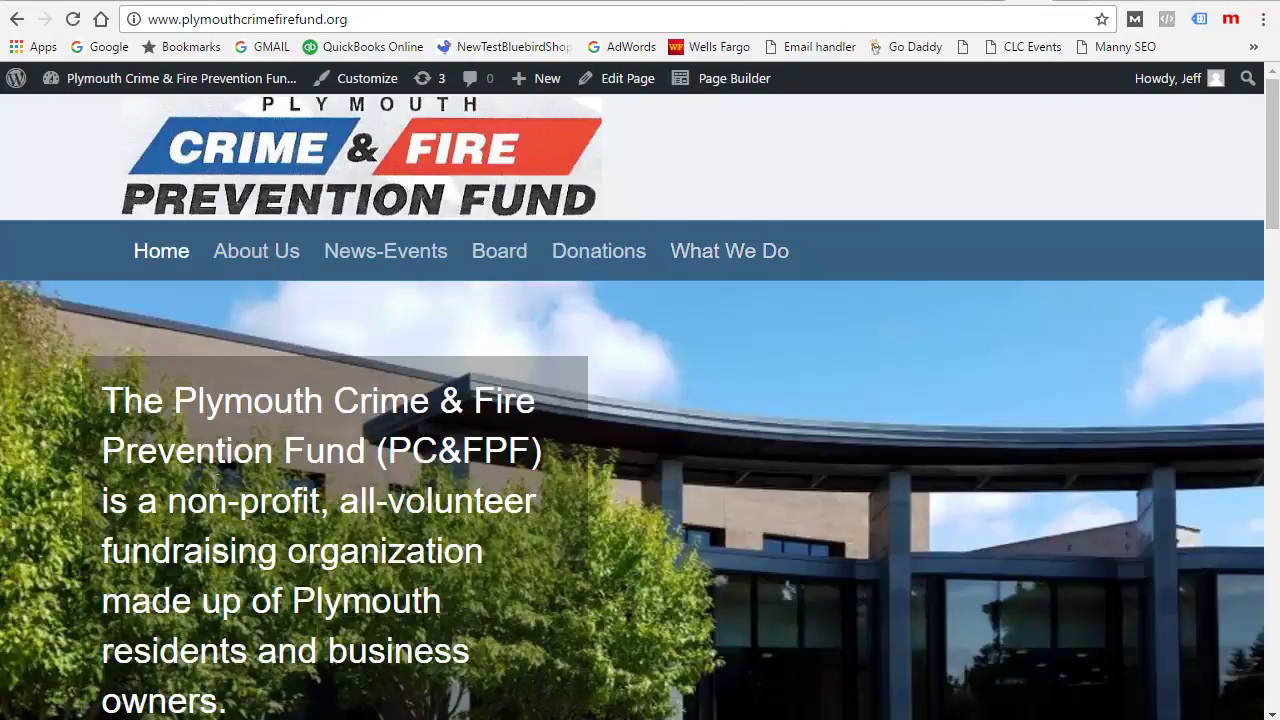
{"action": "scroll", "coordinate": [222, 481], "scroll_direction": "down", "scroll_amount": 10}
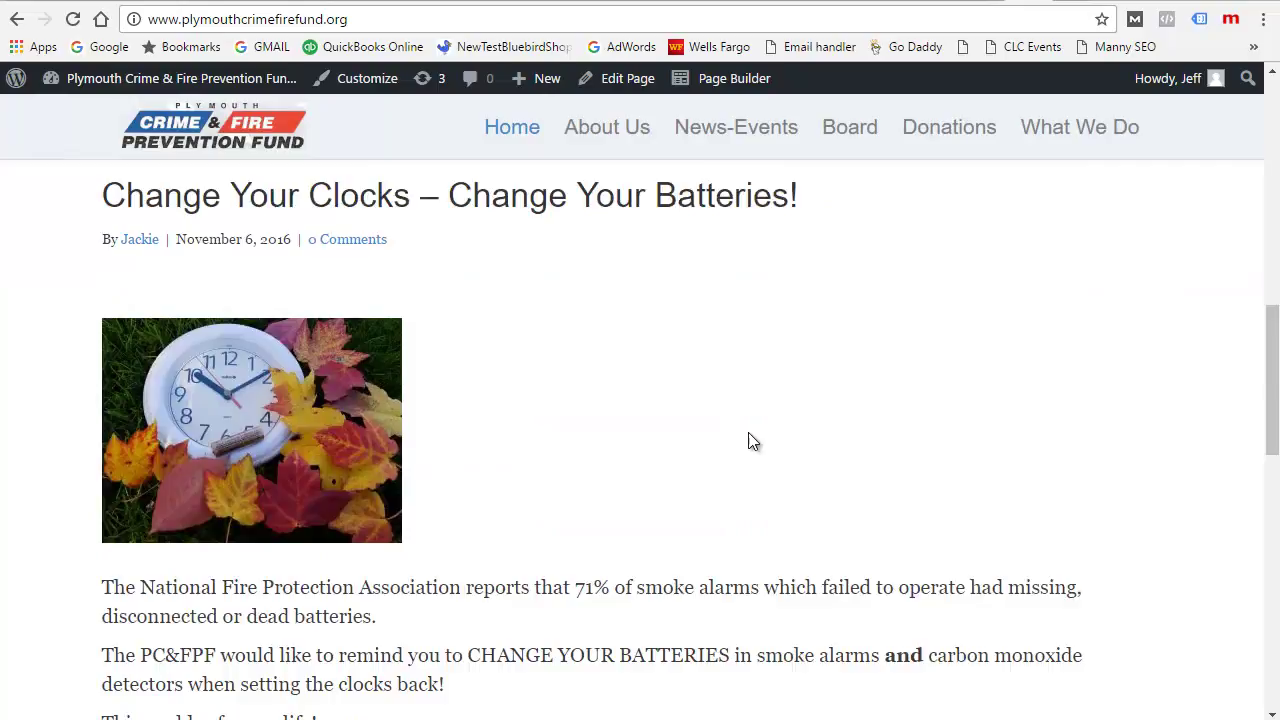
{"action": "scroll", "coordinate": [752, 441], "scroll_direction": "down", "scroll_amount": 8}
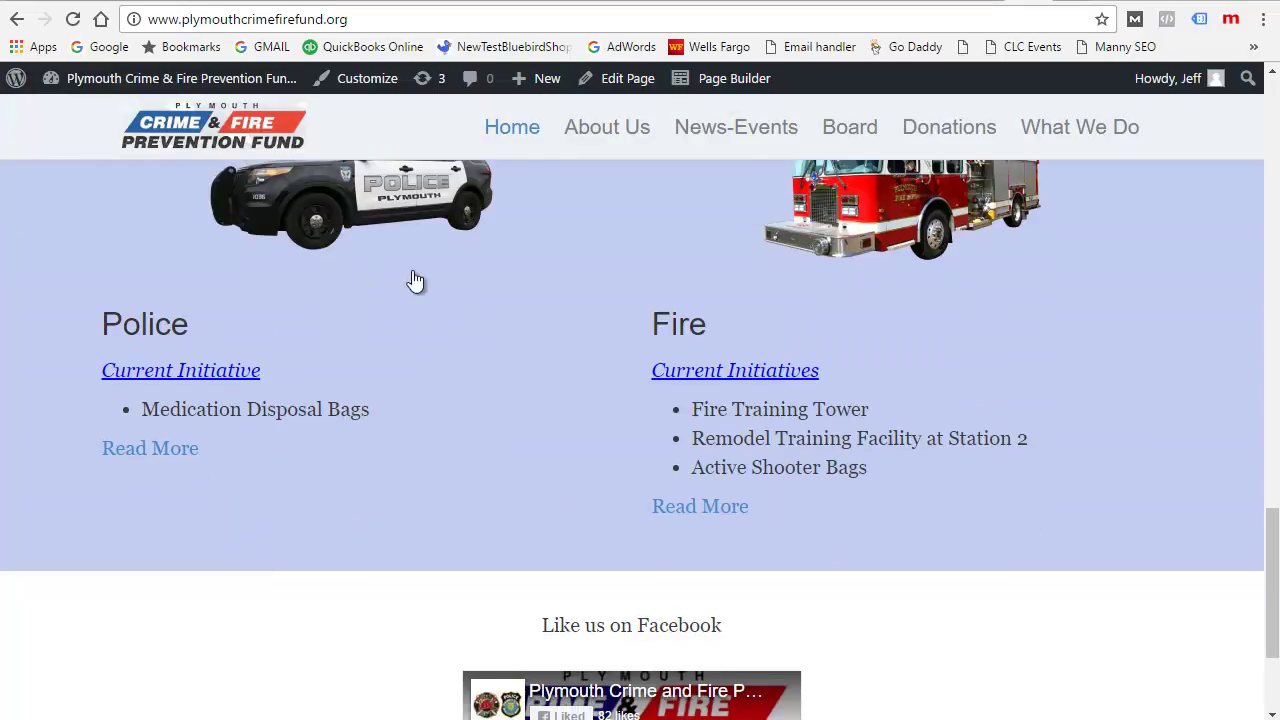
{"action": "left_click", "coordinate": [731, 84]}
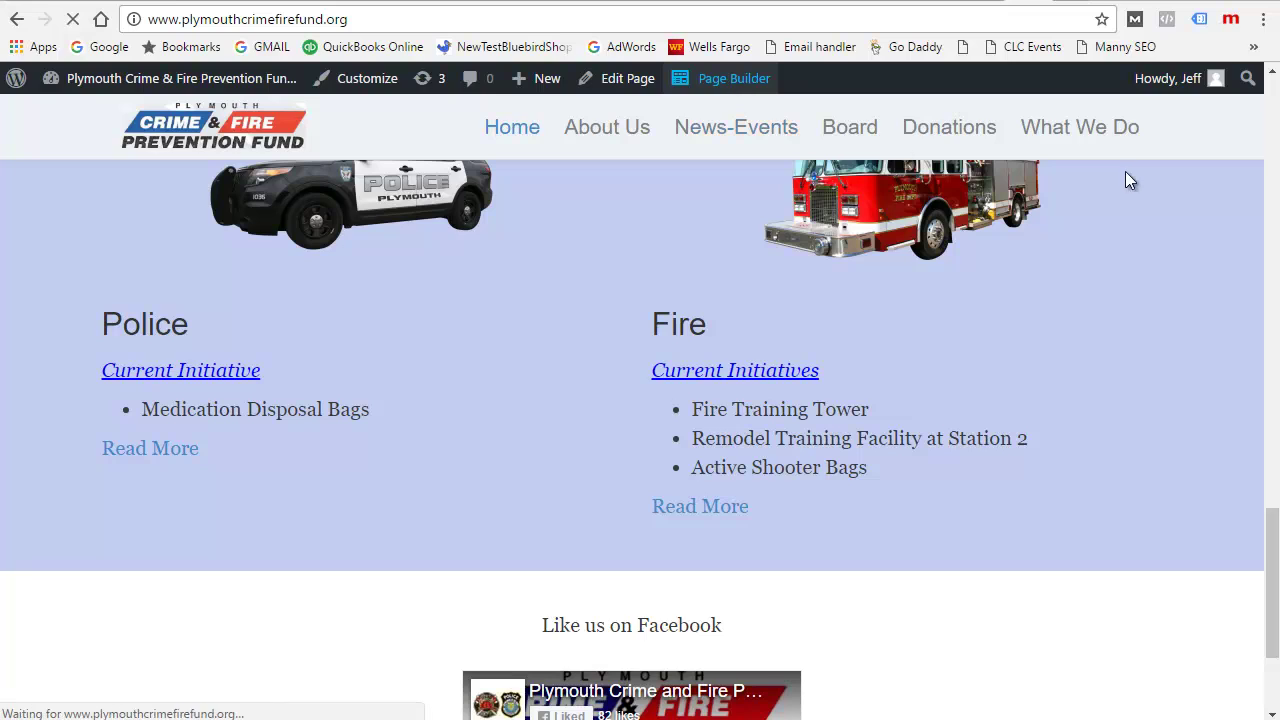
{"action": "scroll", "coordinate": [862, 490], "scroll_direction": "down", "scroll_amount": 5}
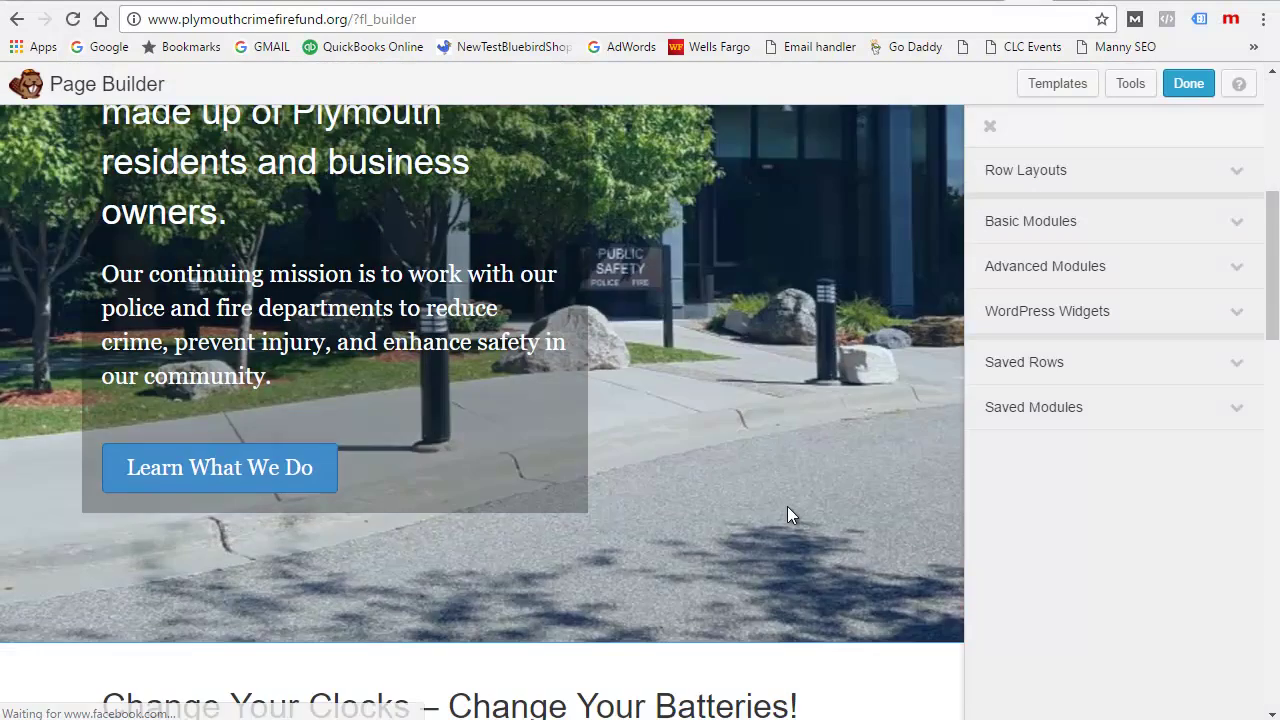
{"action": "scroll", "coordinate": [859, 483], "scroll_direction": "down", "scroll_amount": 5}
Step: Hide the side panel and open the Police callout's Callout Settings
{"action": "left_click", "coordinate": [990, 126]}
{"action": "scroll", "coordinate": [530, 450], "scroll_direction": "down", "scroll_amount": 6}
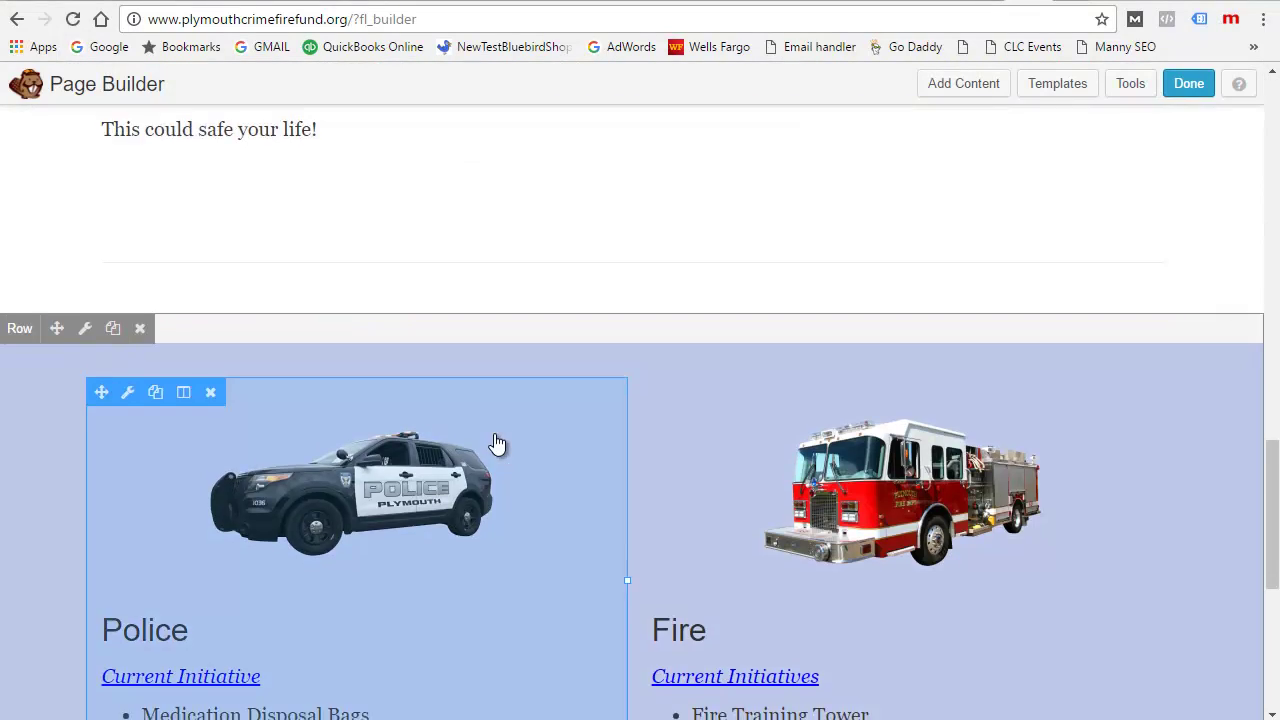
{"action": "scroll", "coordinate": [497, 443], "scroll_direction": "down", "scroll_amount": 2}
{"action": "left_click", "coordinate": [658, 454]}
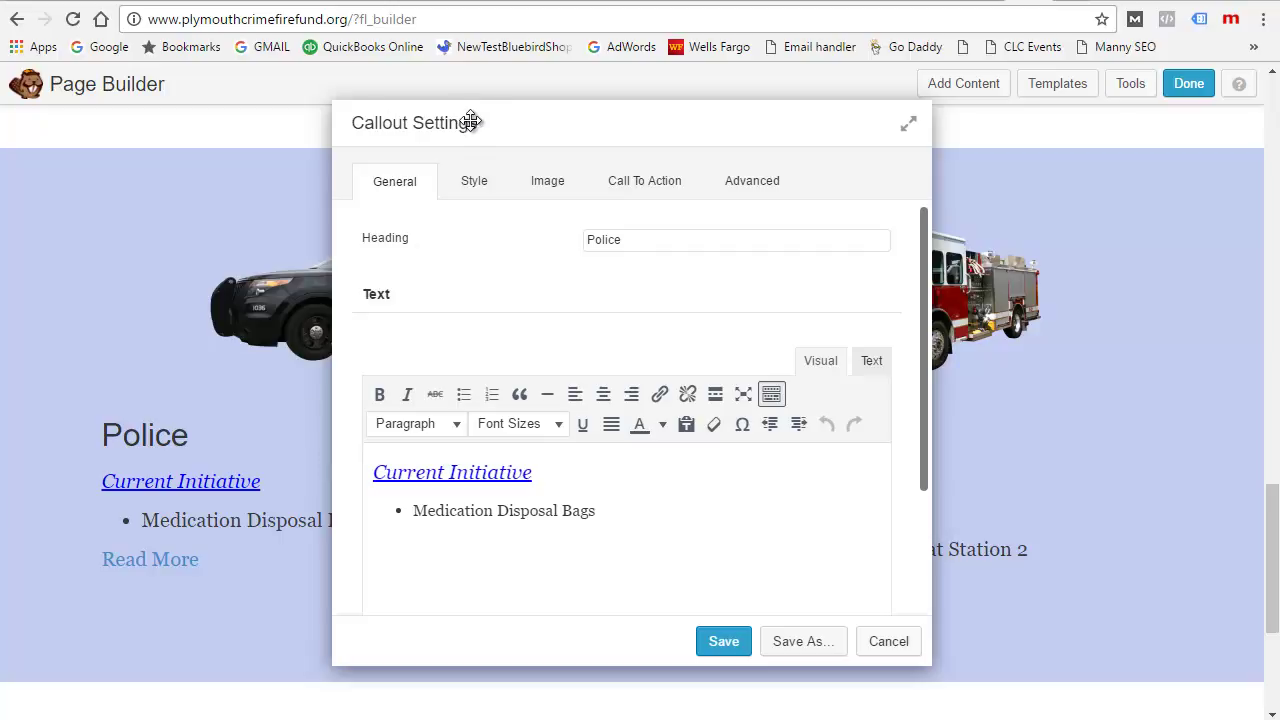
{"action": "scroll", "coordinate": [770, 490], "scroll_direction": "down", "scroll_amount": 1}
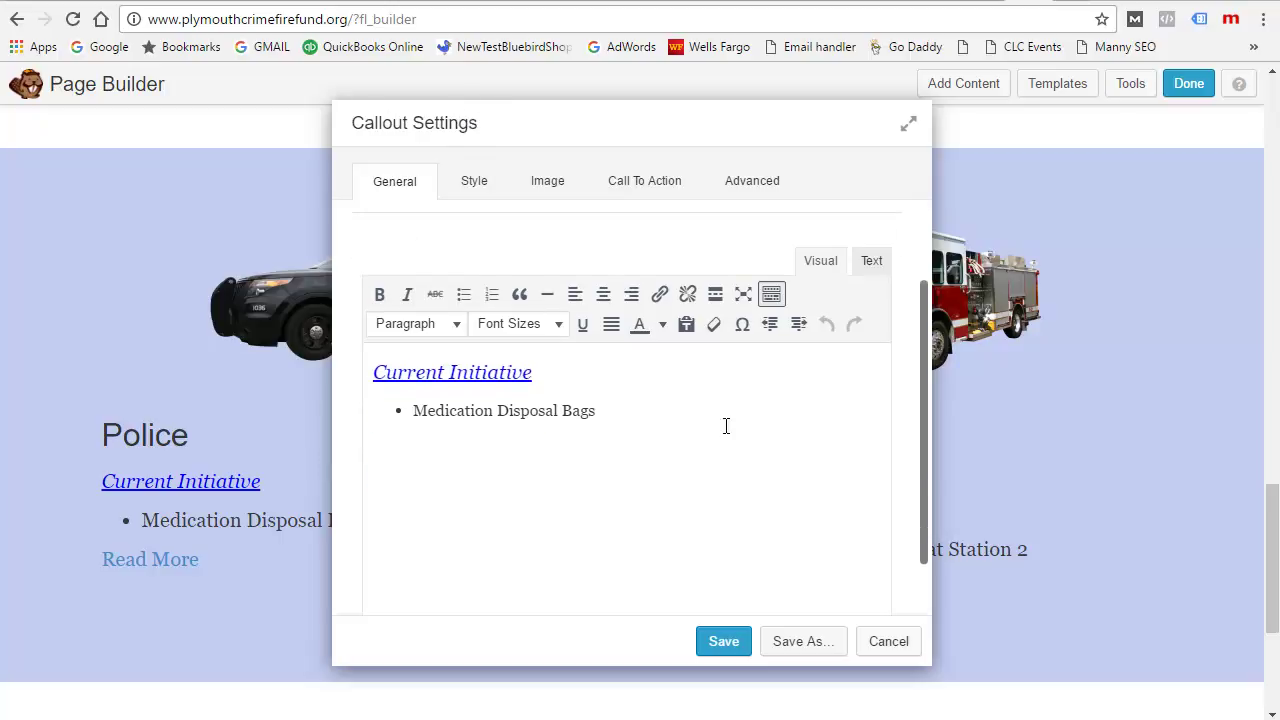
Step: Inspect the callout text in Text and Visual views, then view its Call To Action settings
{"action": "left_click", "coordinate": [658, 411]}
{"action": "left_click", "coordinate": [869, 264]}
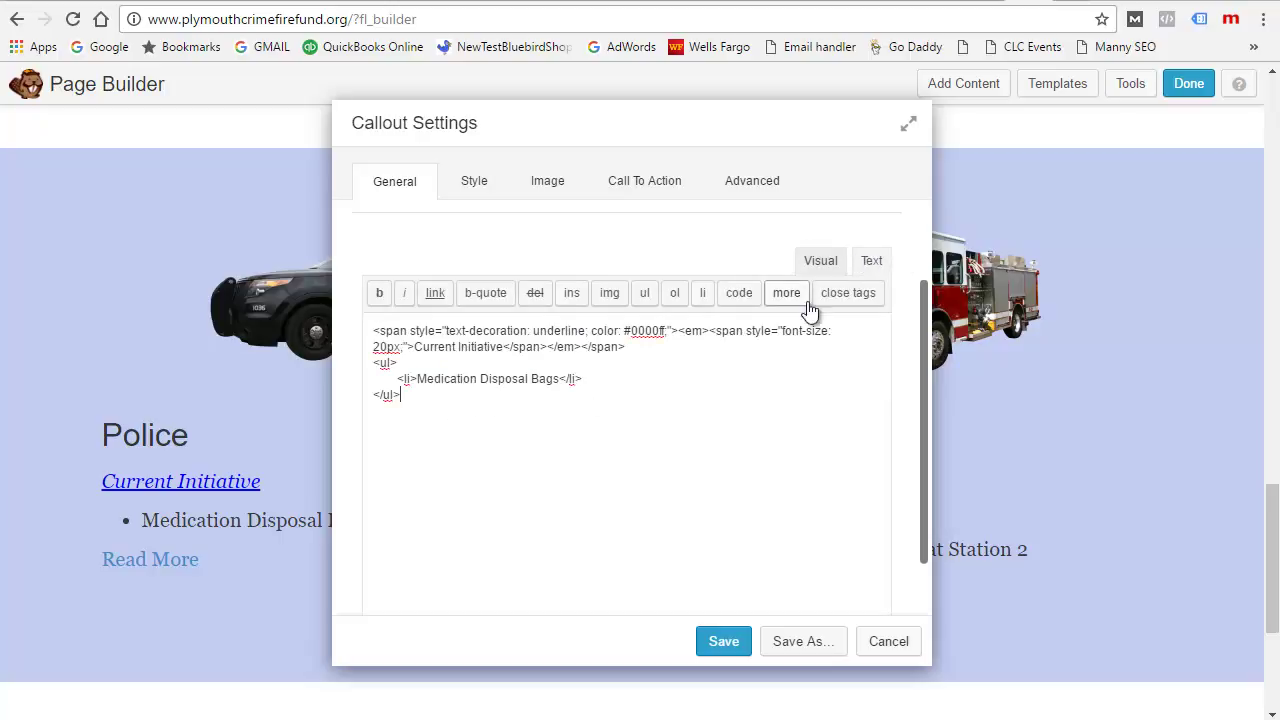
{"action": "left_click", "coordinate": [824, 264]}
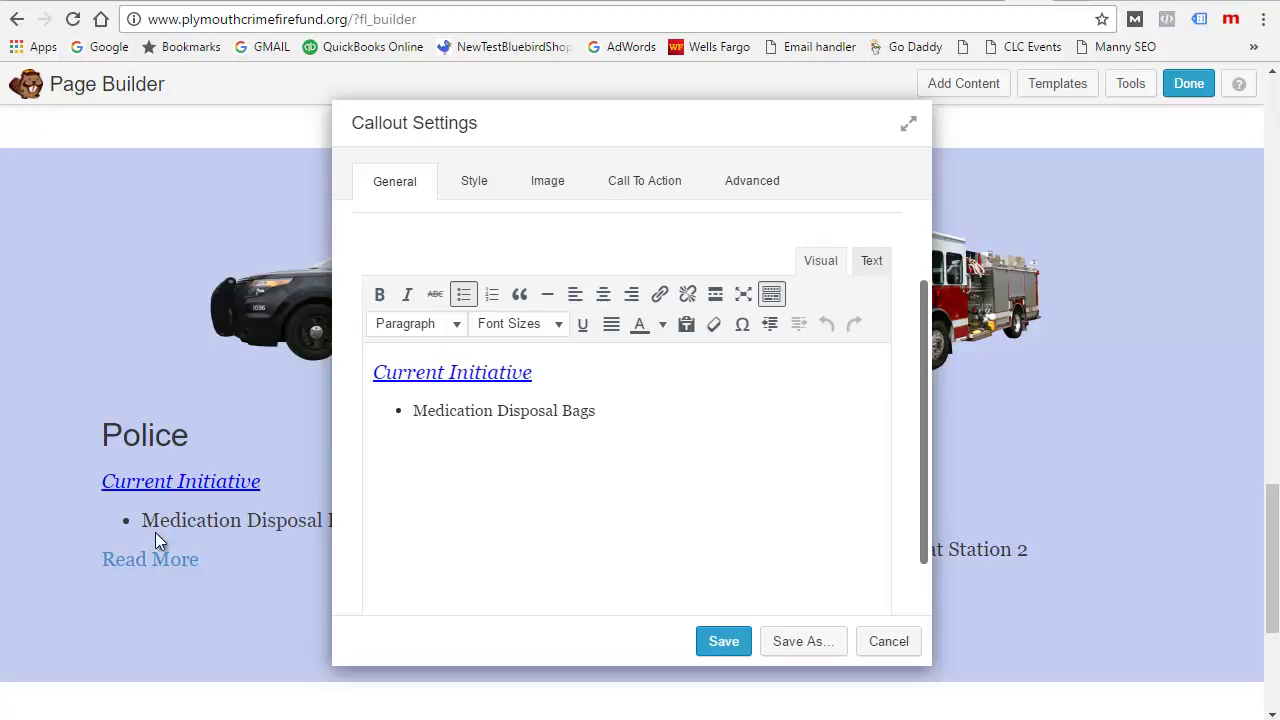
{"action": "left_click", "coordinate": [648, 192]}
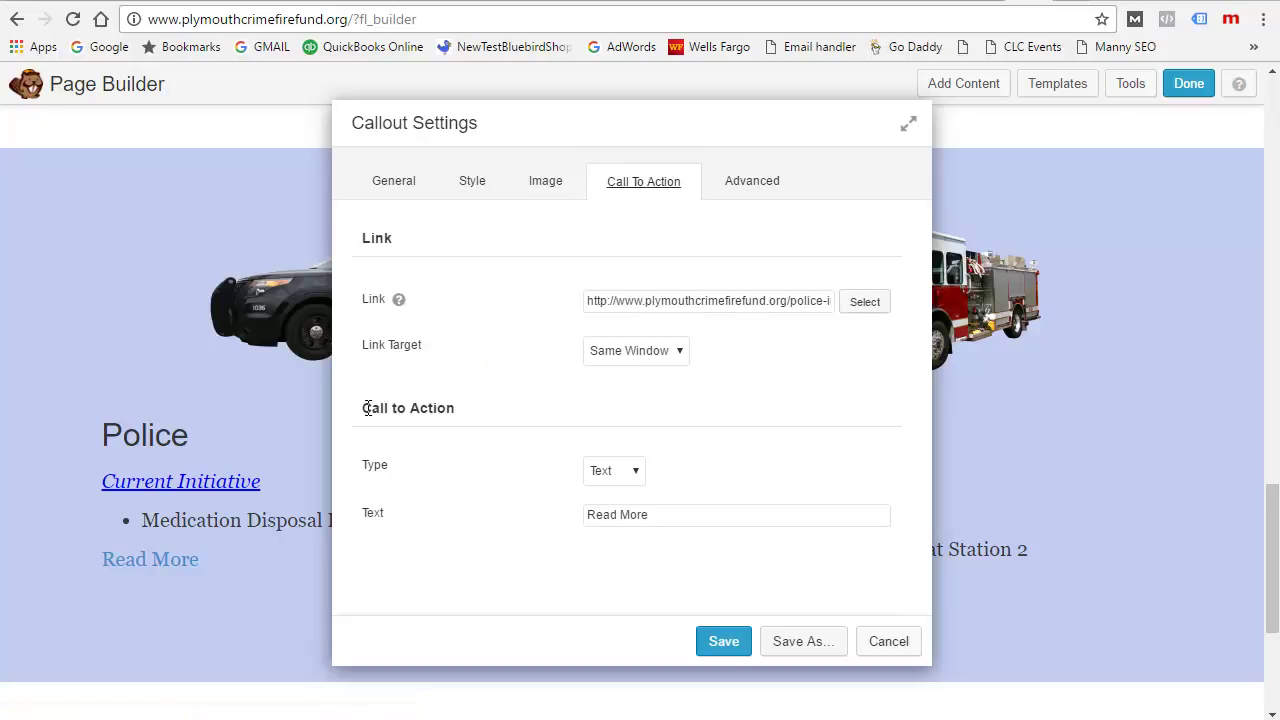
{"action": "left_click_drag", "start_coordinate": [366, 408], "coordinate": [499, 404]}
{"action": "left_click", "coordinate": [665, 514]}
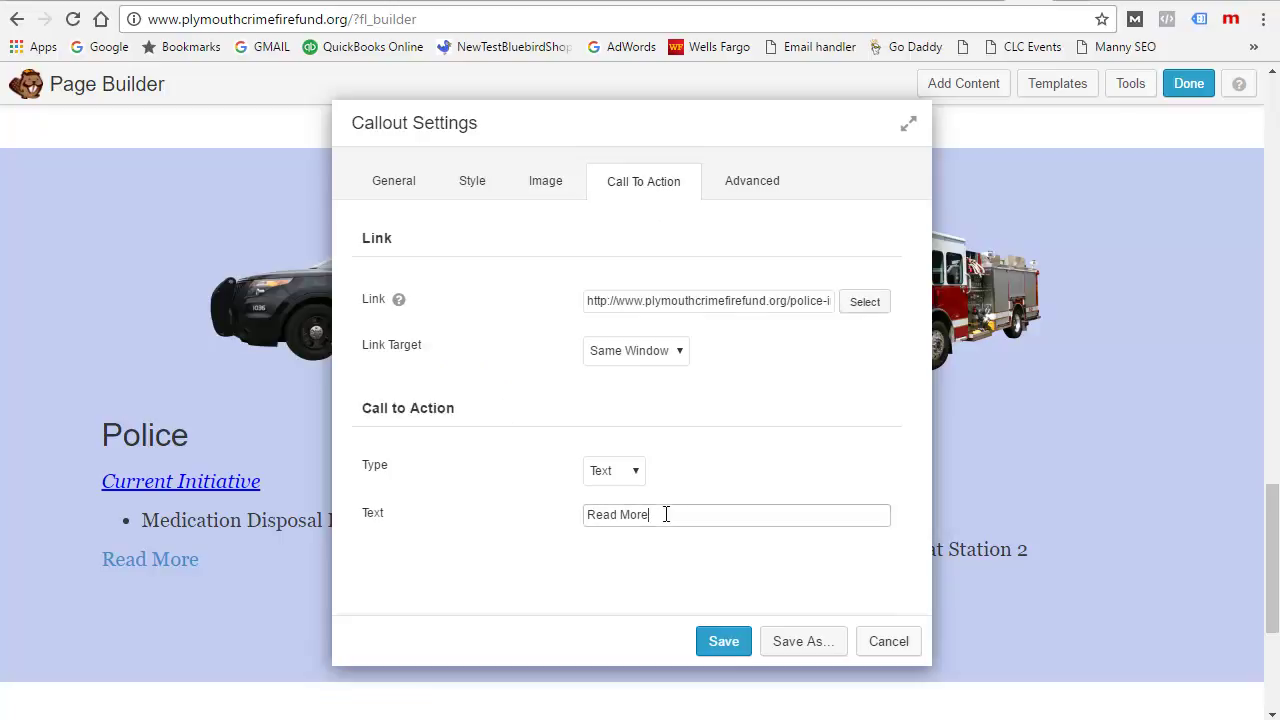
{"action": "type", "text": "asdfasdf"}
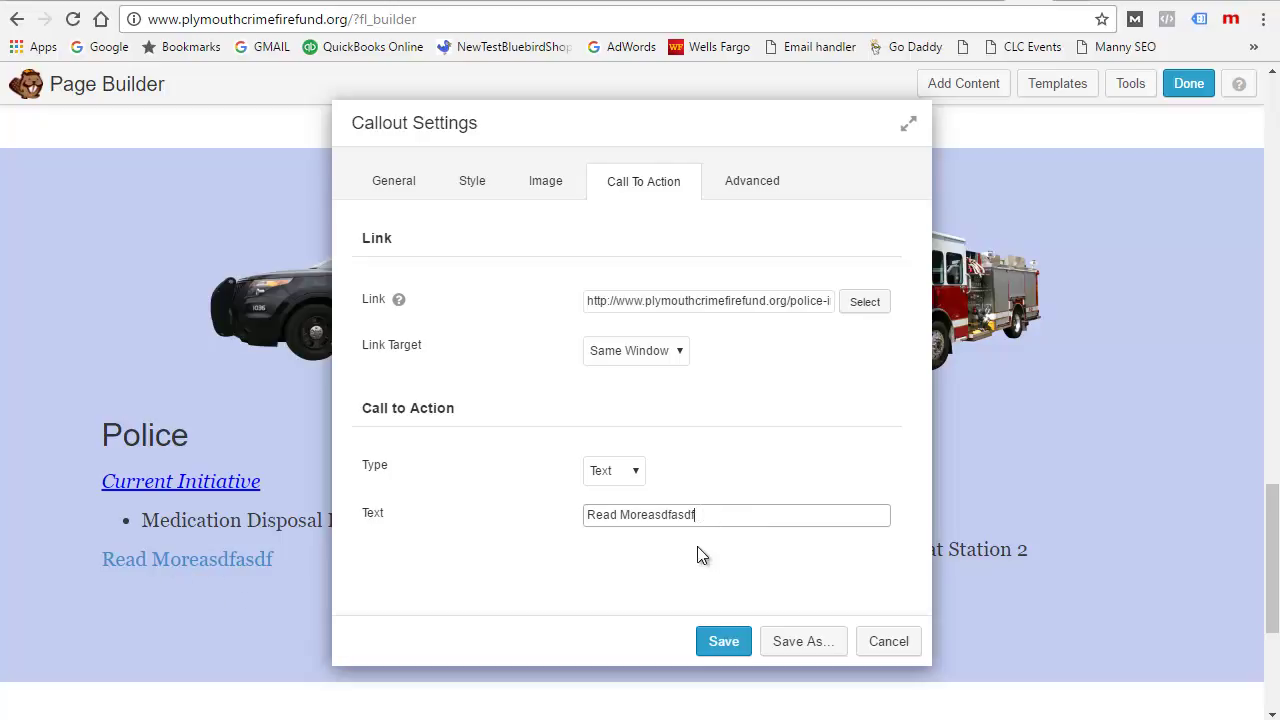
{"action": "left_click_drag", "start_coordinate": [653, 514], "coordinate": [700, 506]}
{"action": "key", "text": "BackSpace"}
{"action": "key", "text": "BackSpace"}
{"action": "left_click", "coordinate": [781, 473]}
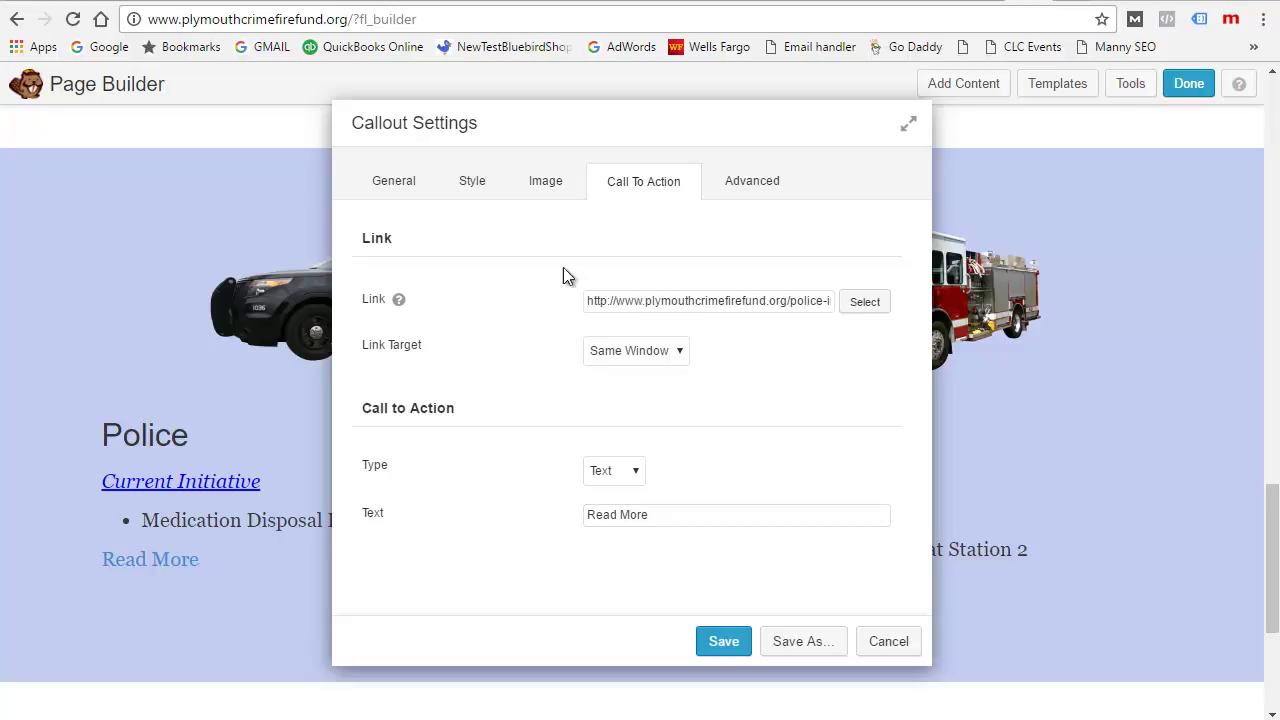
{"action": "mouse_move", "coordinate": [400, 303]}
{"action": "left_click", "coordinate": [640, 351]}
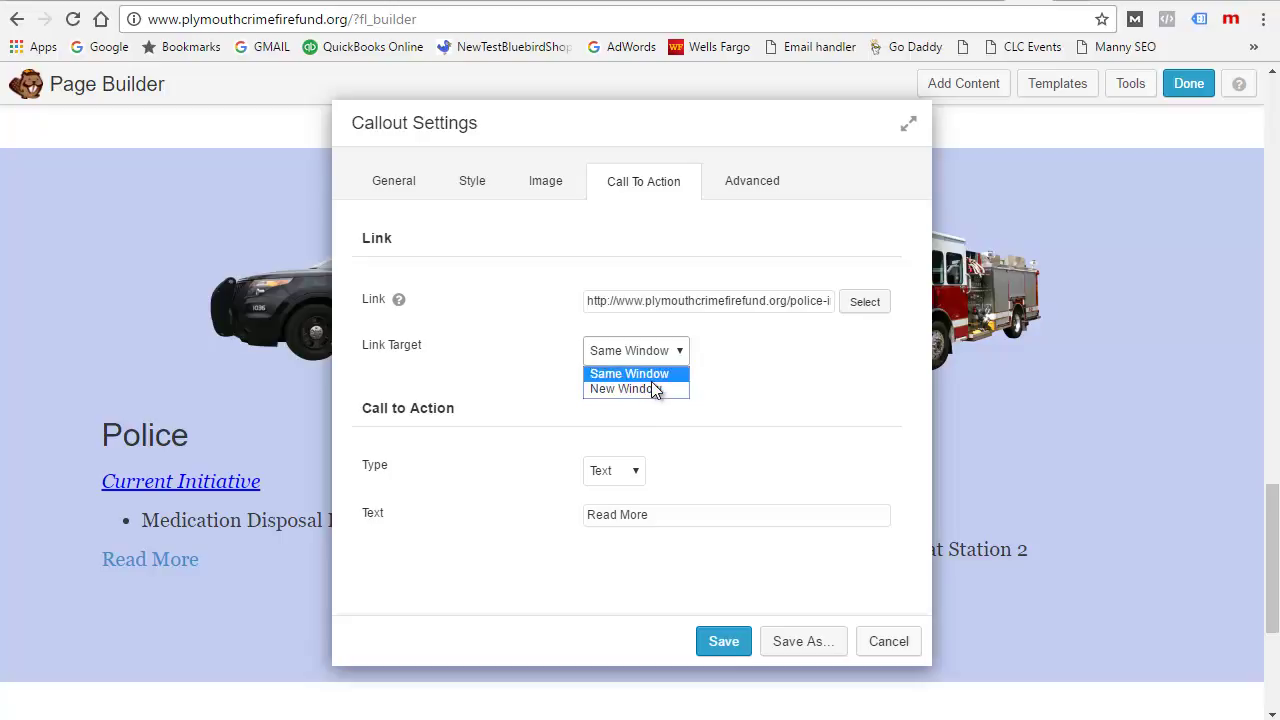
{"action": "left_click", "coordinate": [733, 366]}
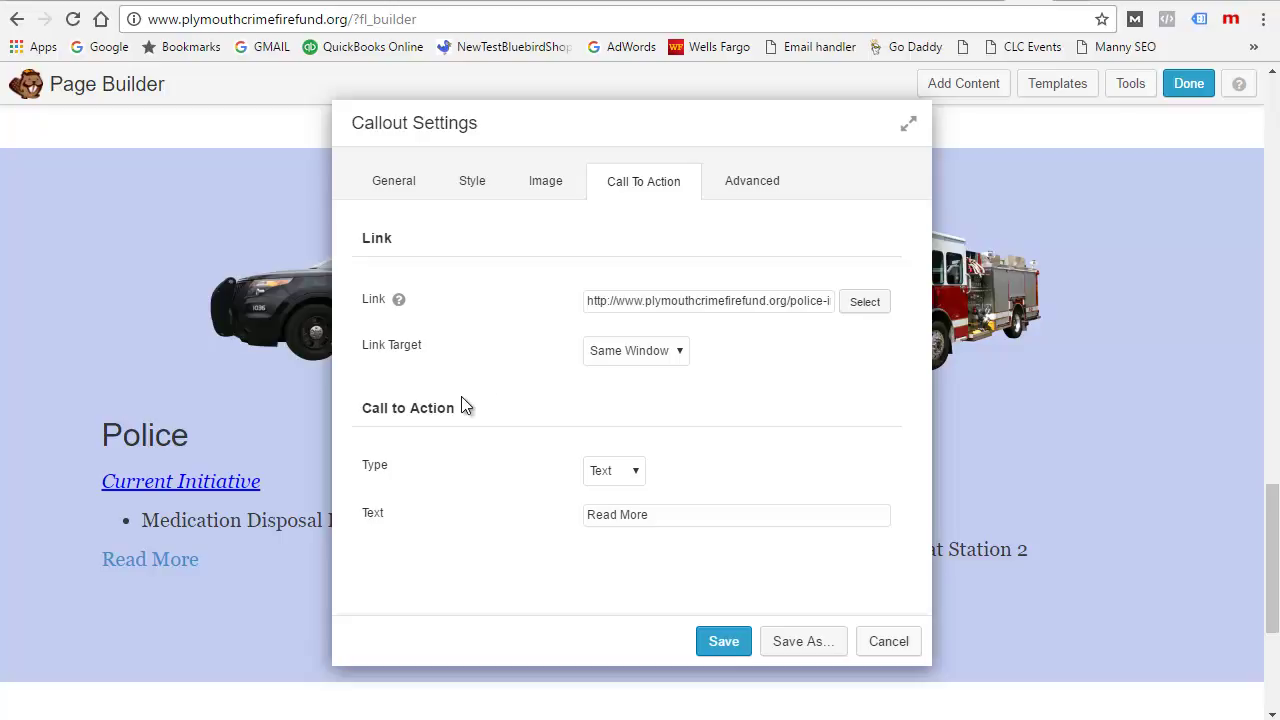
{"action": "left_click", "coordinate": [646, 360]}
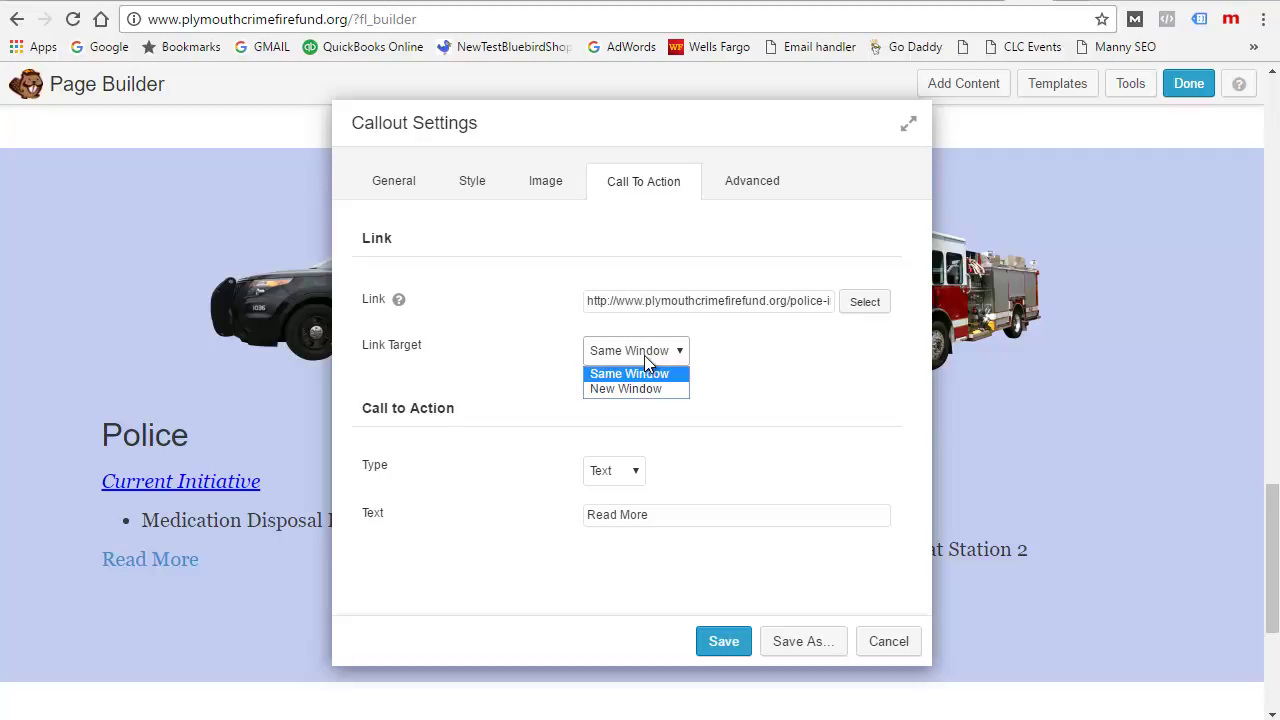
{"action": "left_click", "coordinate": [741, 357]}
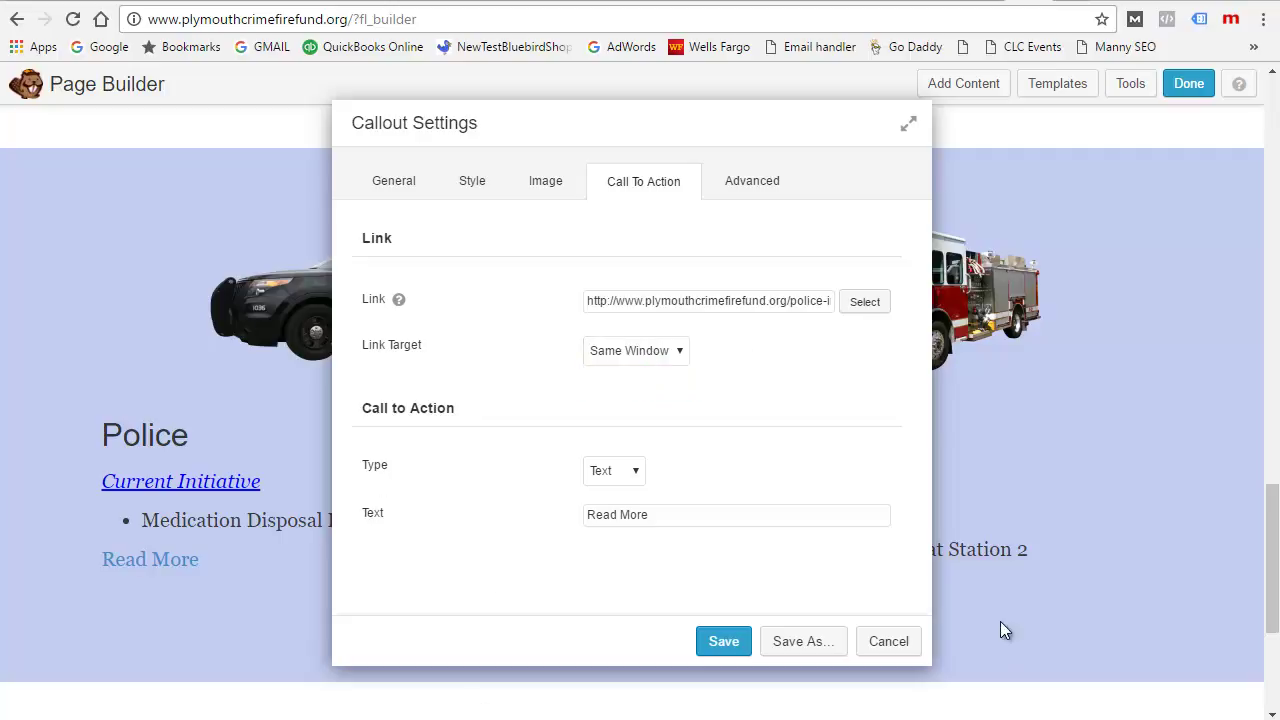
{"action": "left_click", "coordinate": [548, 192]}
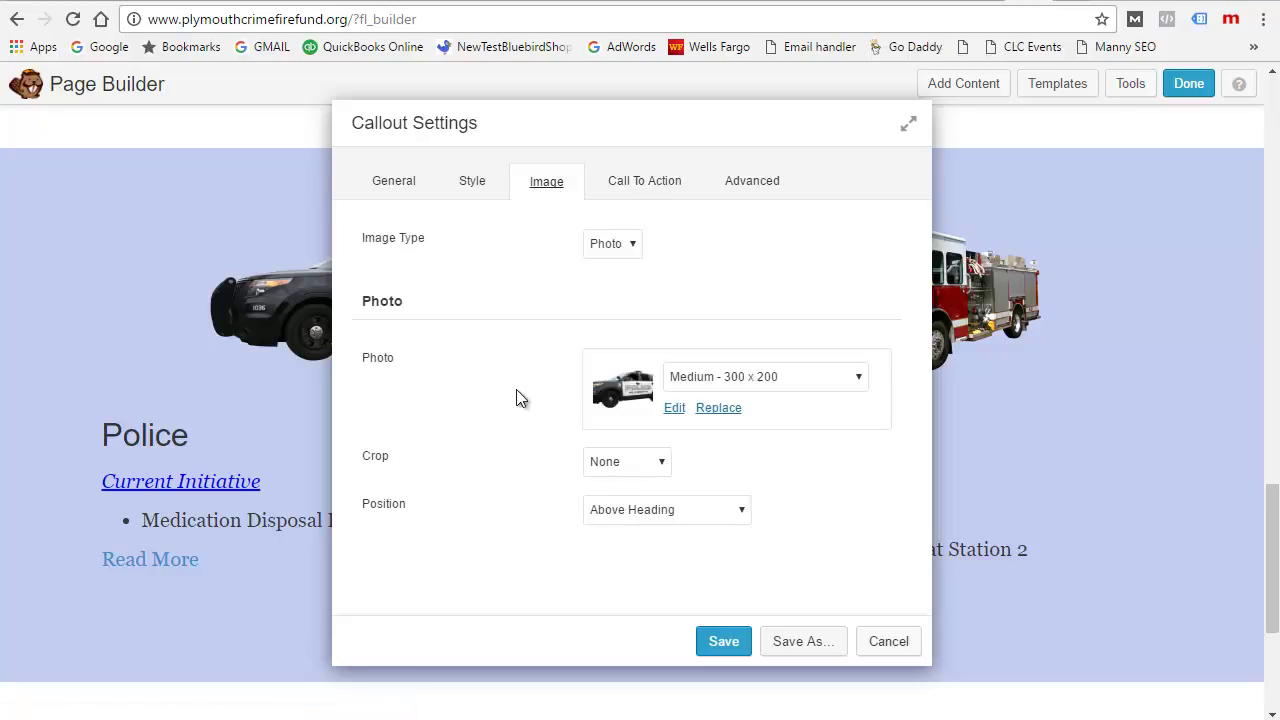
Step: Review the Police callout's Image and Style settings, then cancel without saving
{"action": "scroll", "coordinate": [497, 472], "scroll_direction": "down", "scroll_amount": 2}
{"action": "scroll", "coordinate": [497, 472], "scroll_direction": "up", "scroll_amount": 2}
{"action": "left_click", "coordinate": [483, 186]}
{"action": "mouse_move", "coordinate": [450, 312]}
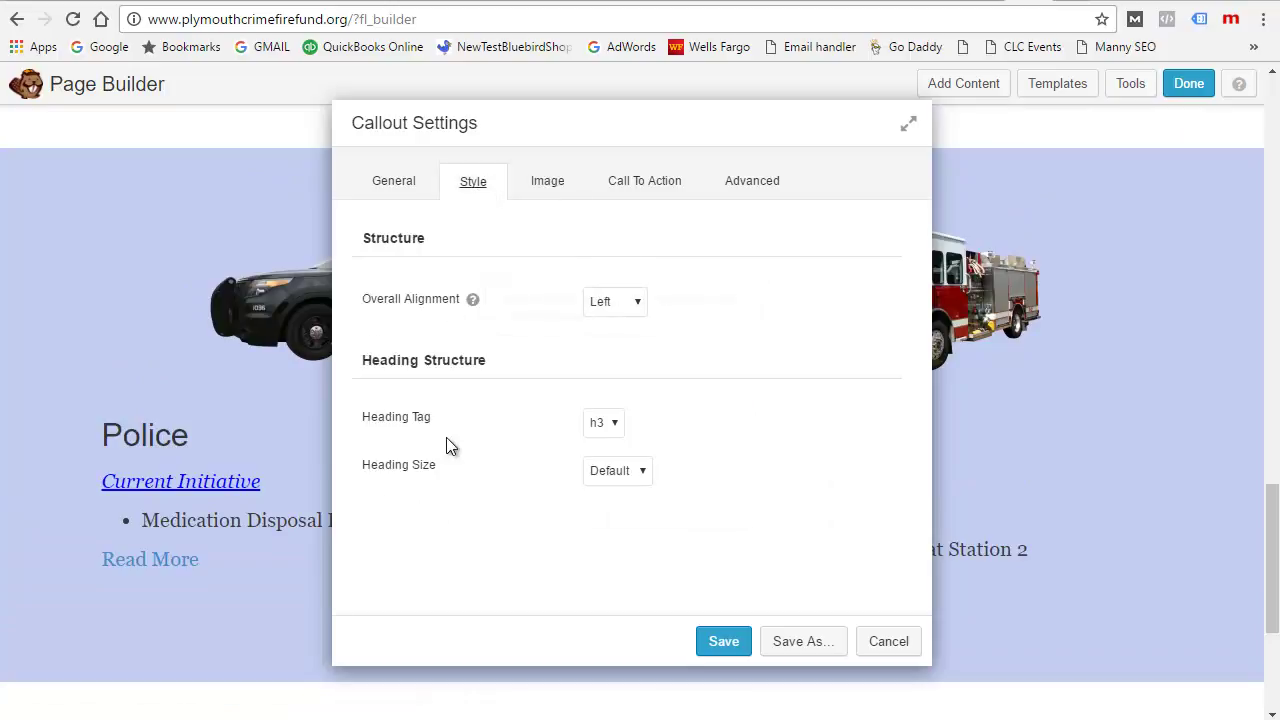
{"action": "scroll", "coordinate": [500, 514], "scroll_direction": "down", "scroll_amount": 3}
{"action": "scroll", "coordinate": [500, 514], "scroll_direction": "up", "scroll_amount": 4}
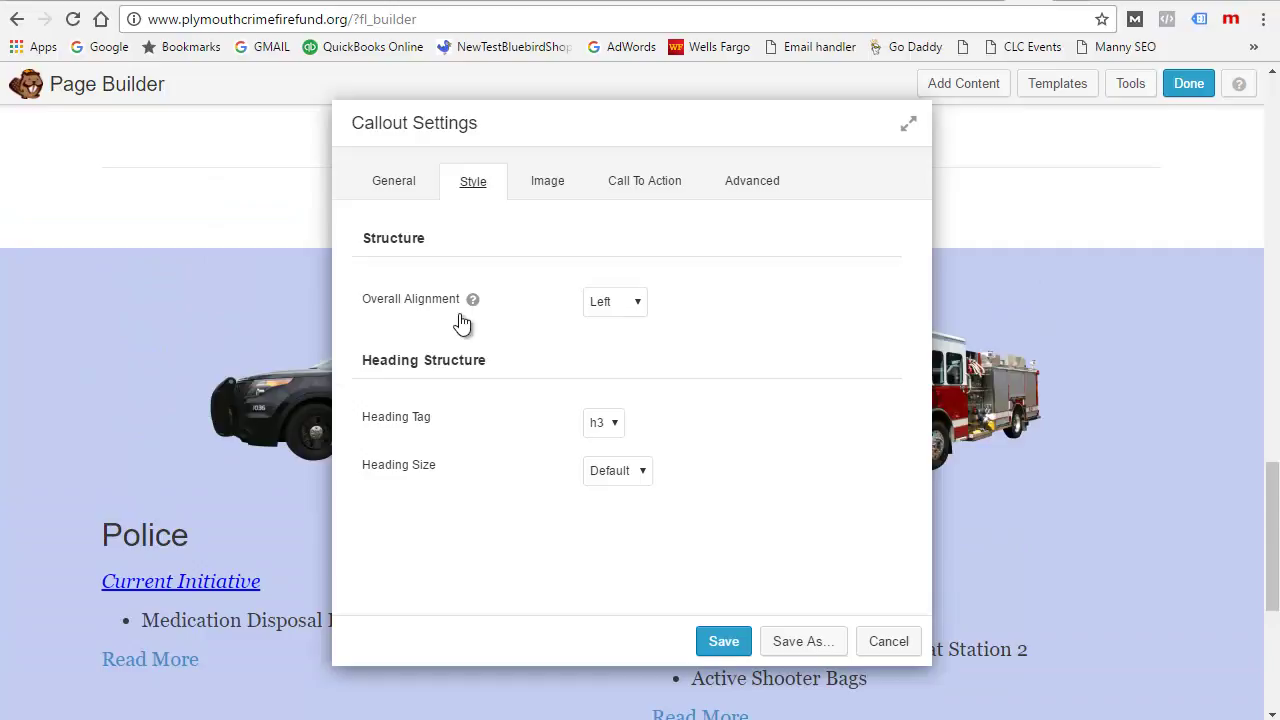
{"action": "left_click_drag", "start_coordinate": [543, 120], "coordinate": [687, 134]}
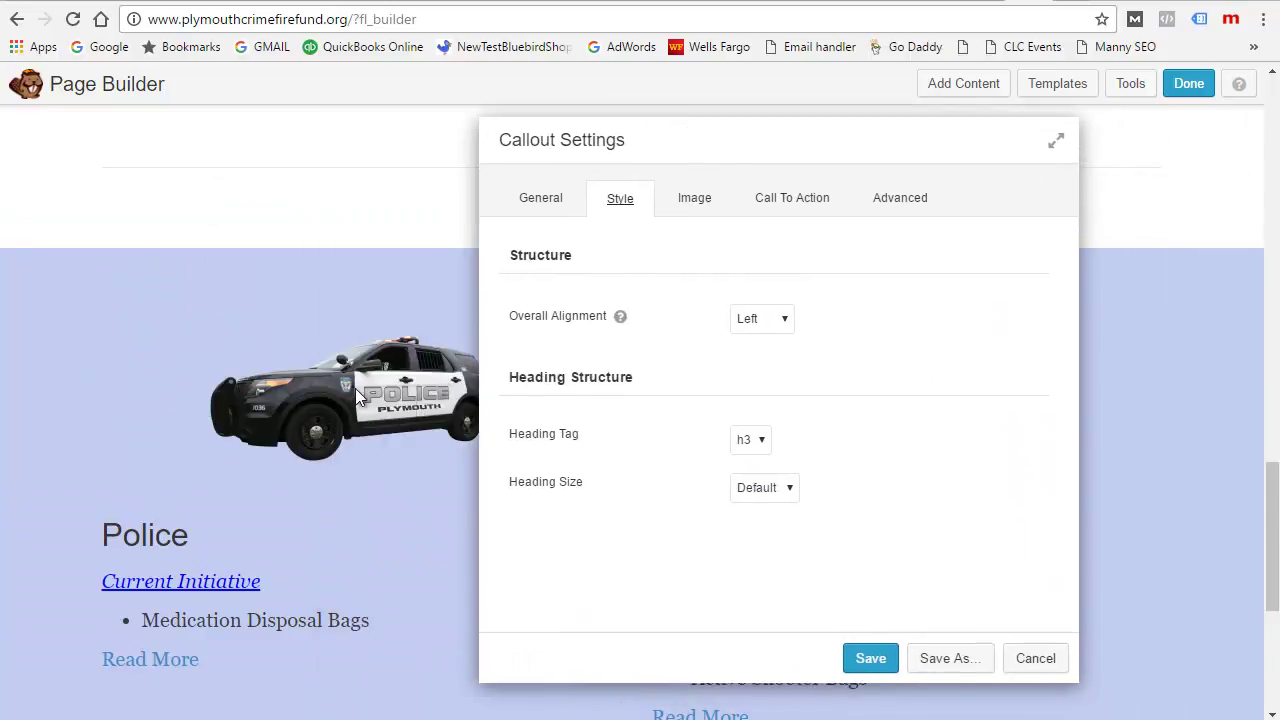
{"action": "left_click", "coordinate": [1052, 662]}
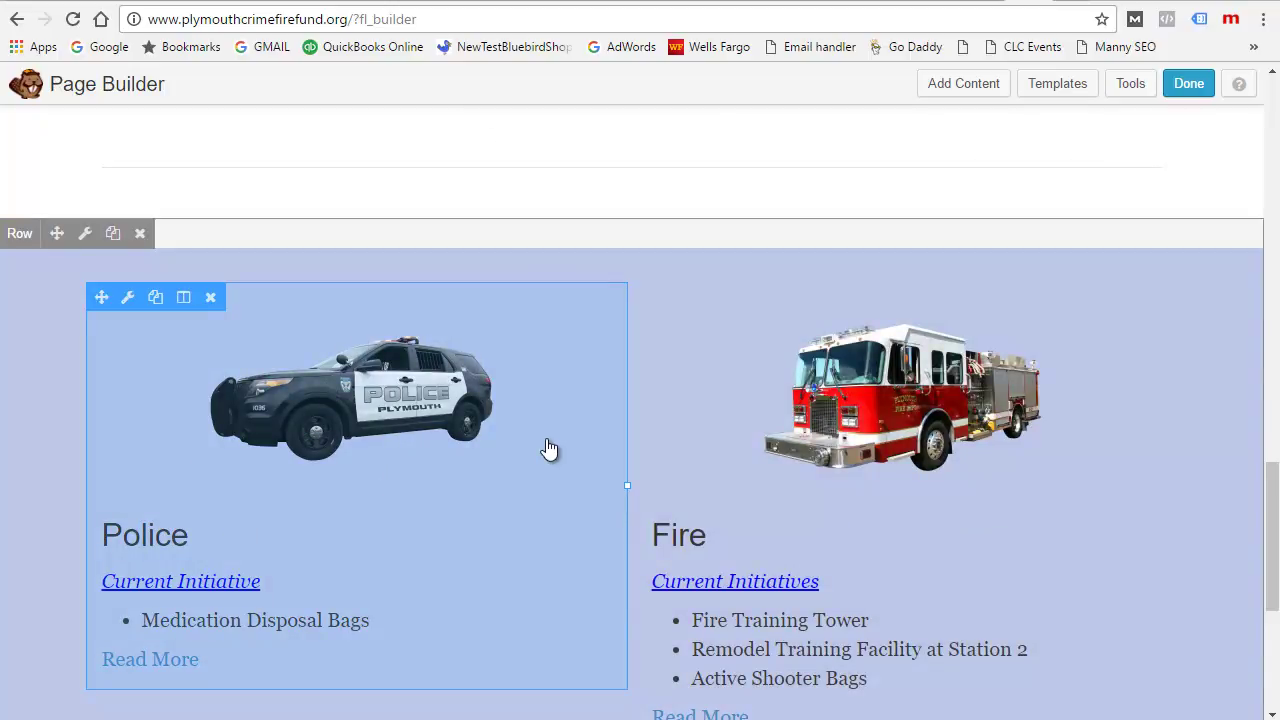
Step: Finish editing the Home page and choose Discard Changes and Exit
{"action": "scroll", "coordinate": [550, 445], "scroll_direction": "down", "scroll_amount": 2}
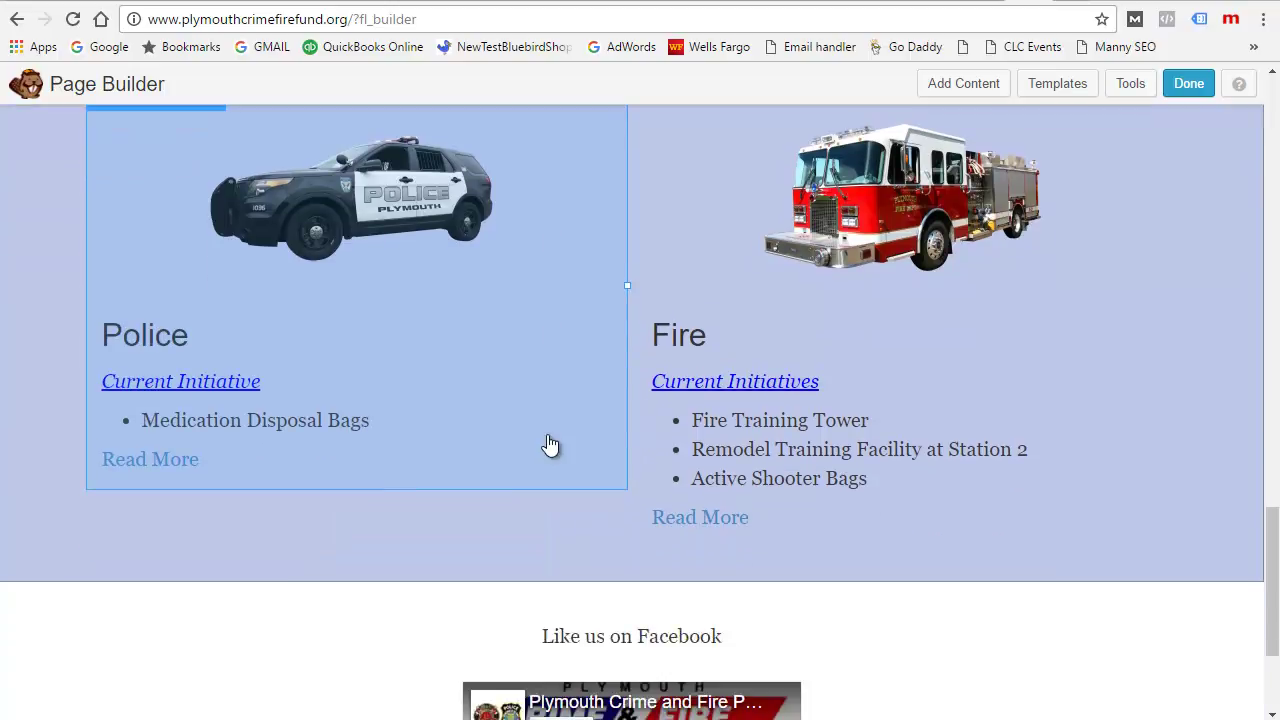
{"action": "scroll", "coordinate": [550, 445], "scroll_direction": "up", "scroll_amount": 5}
{"action": "left_click", "coordinate": [1189, 83]}
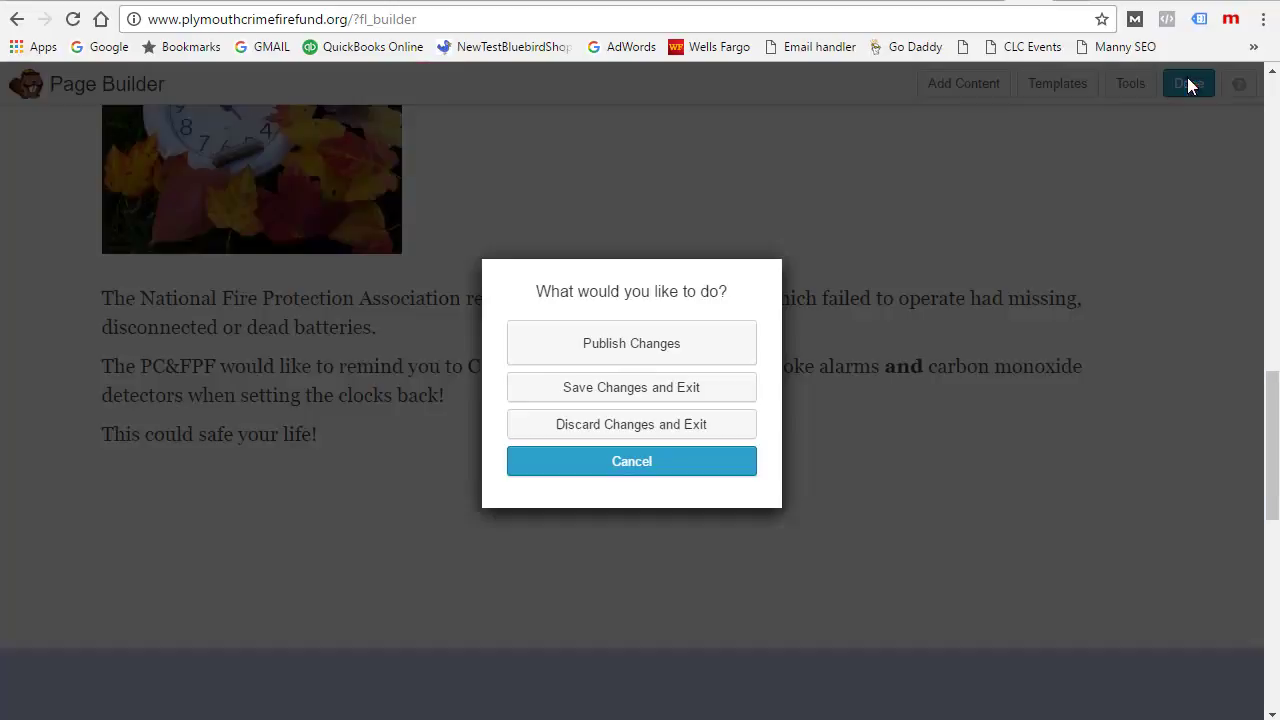
{"action": "left_click", "coordinate": [675, 426]}
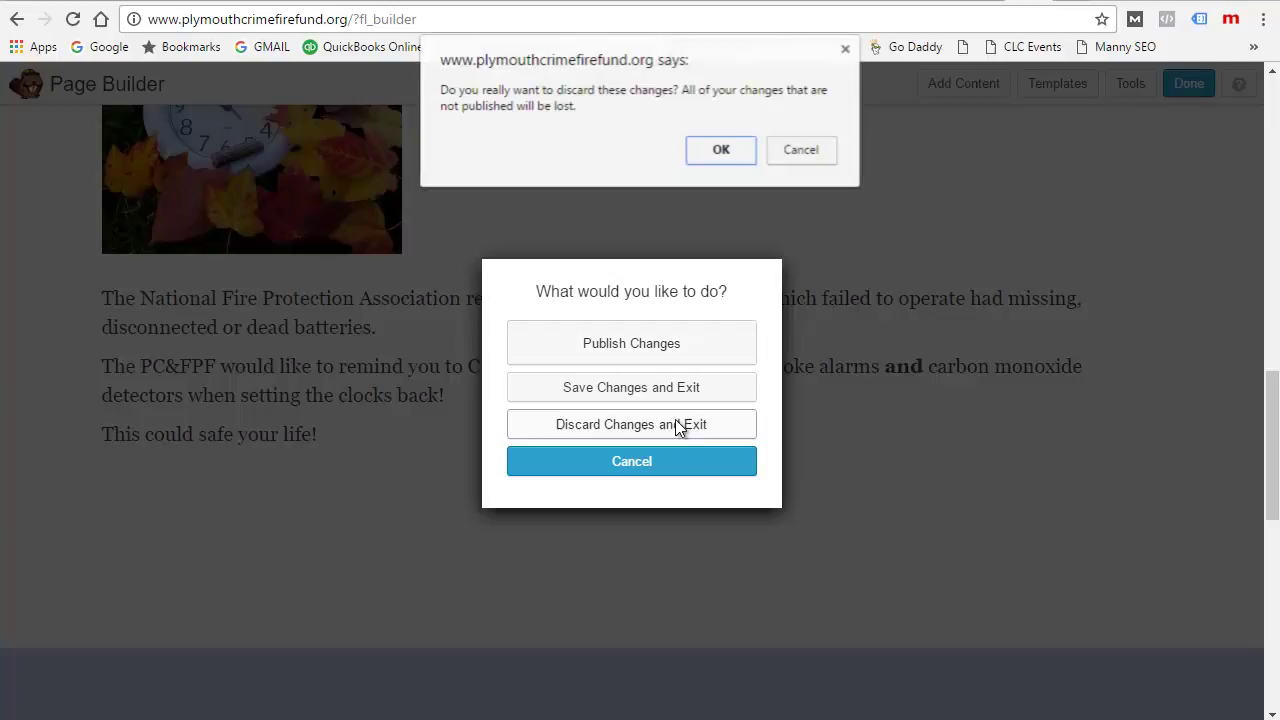